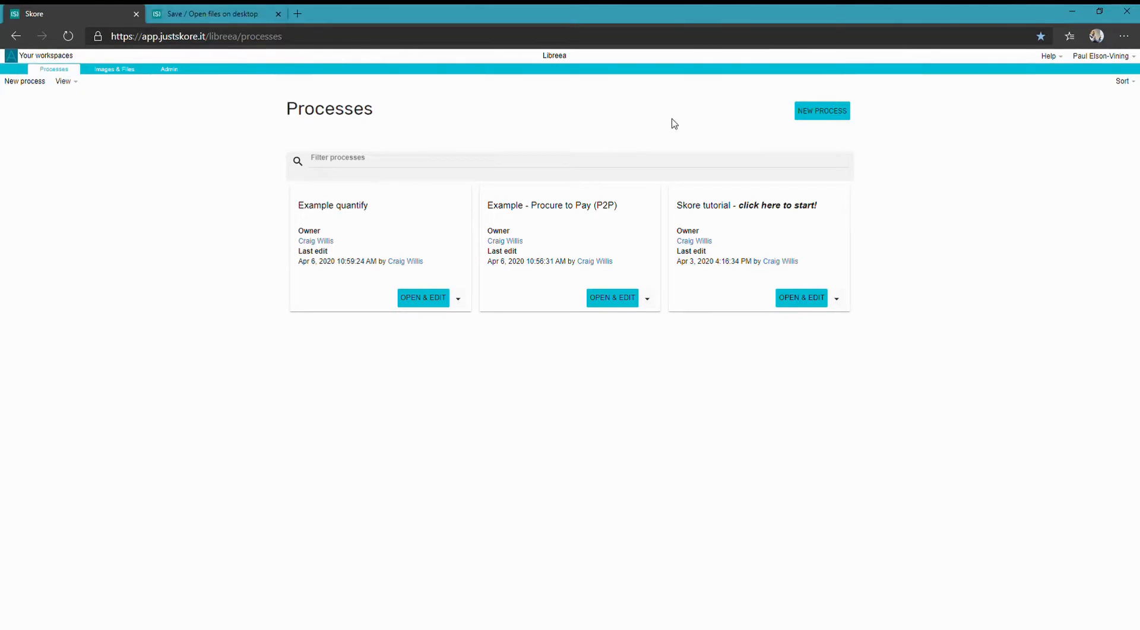
# Create a new process named "Recruit a new staff member" and open it in edit mode
pyautogui.click(814, 121)
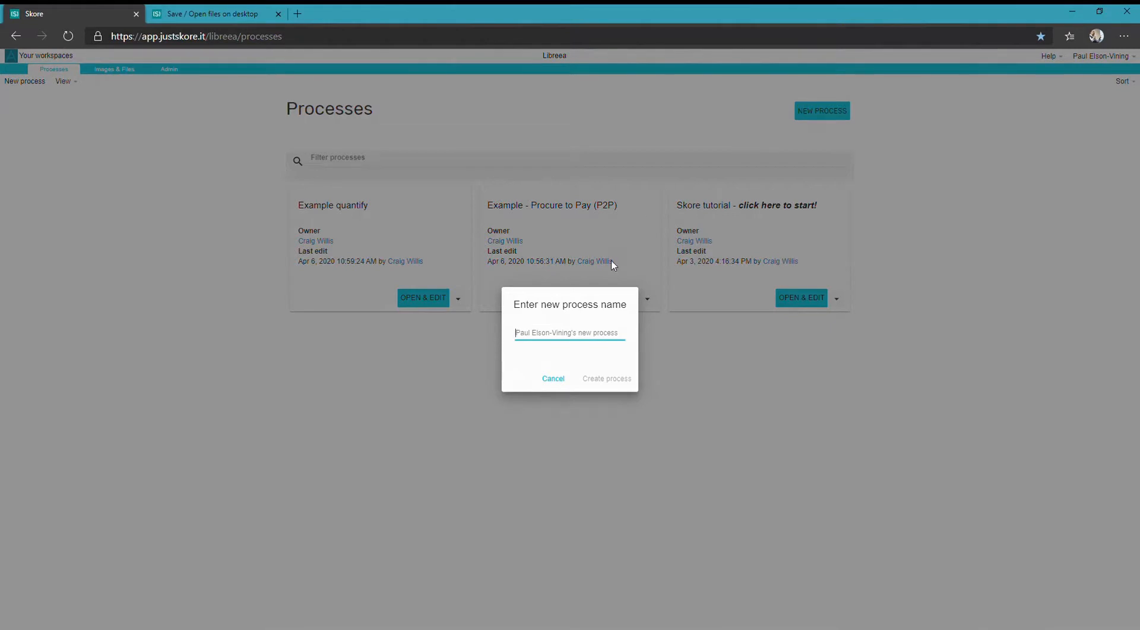
pyautogui.write('Recruit a ne')
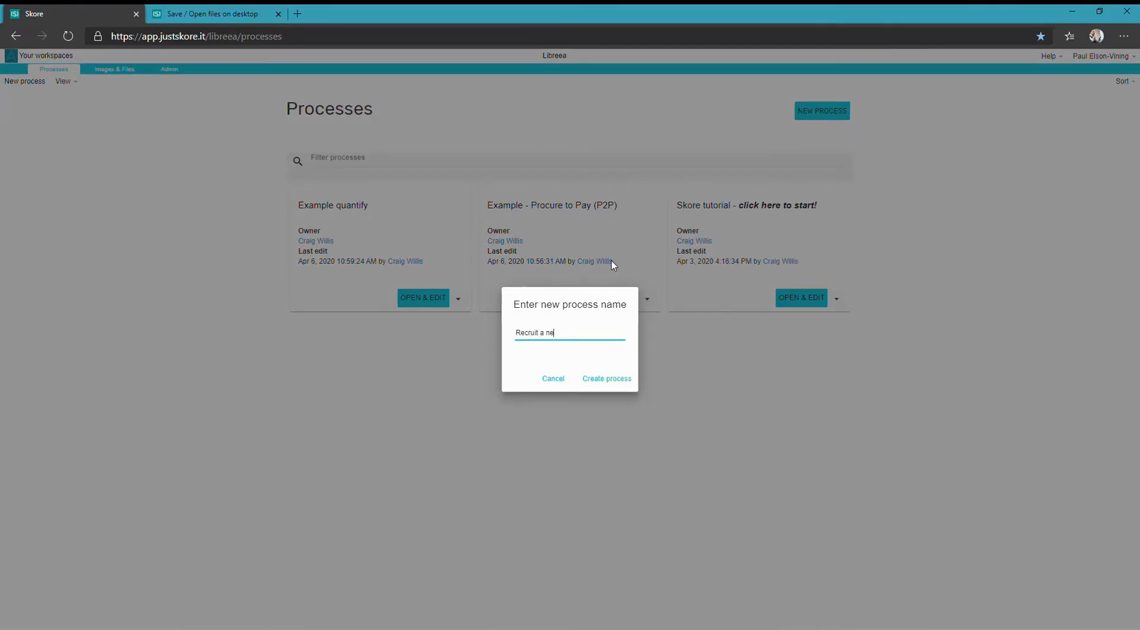
pyautogui.write('w staff member')
pyautogui.click(621, 387)
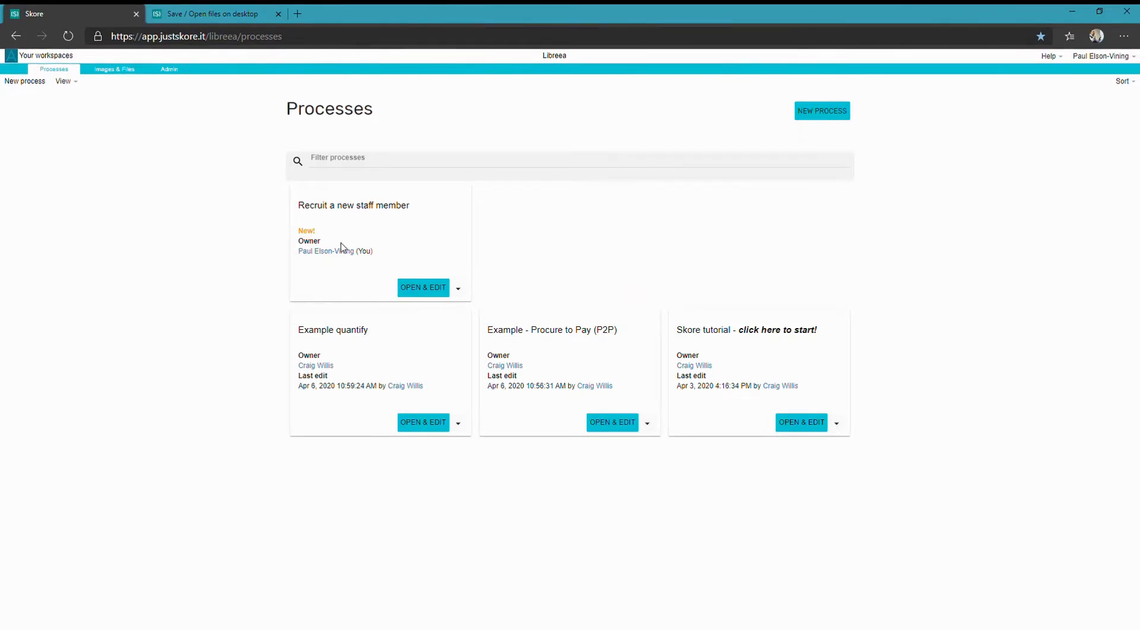
pyautogui.click(430, 290)
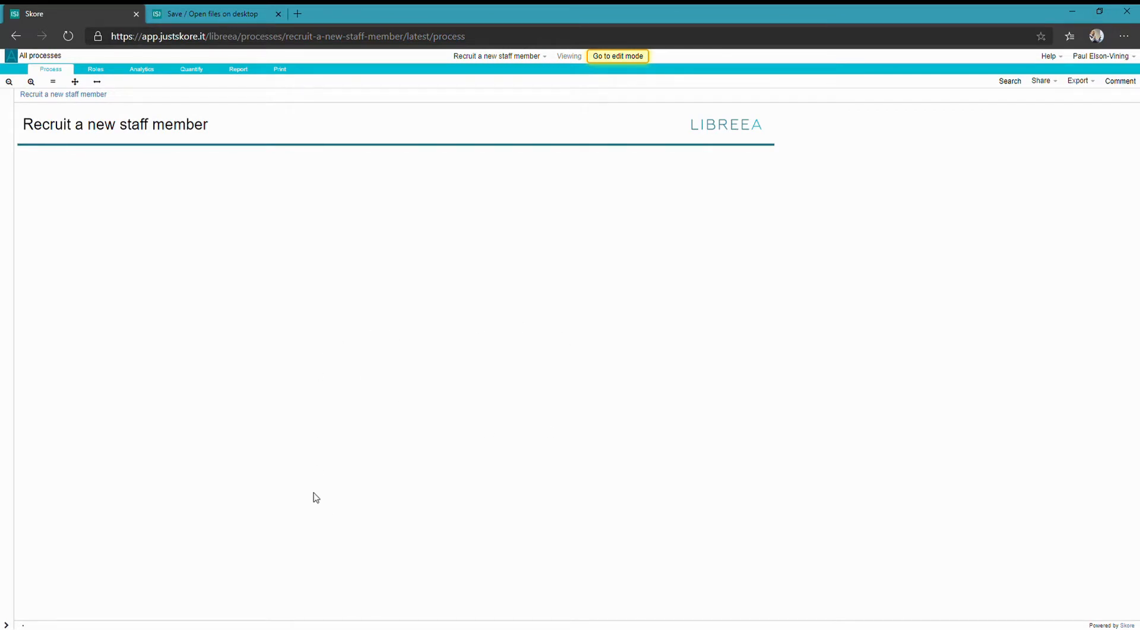
pyautogui.click(616, 56)
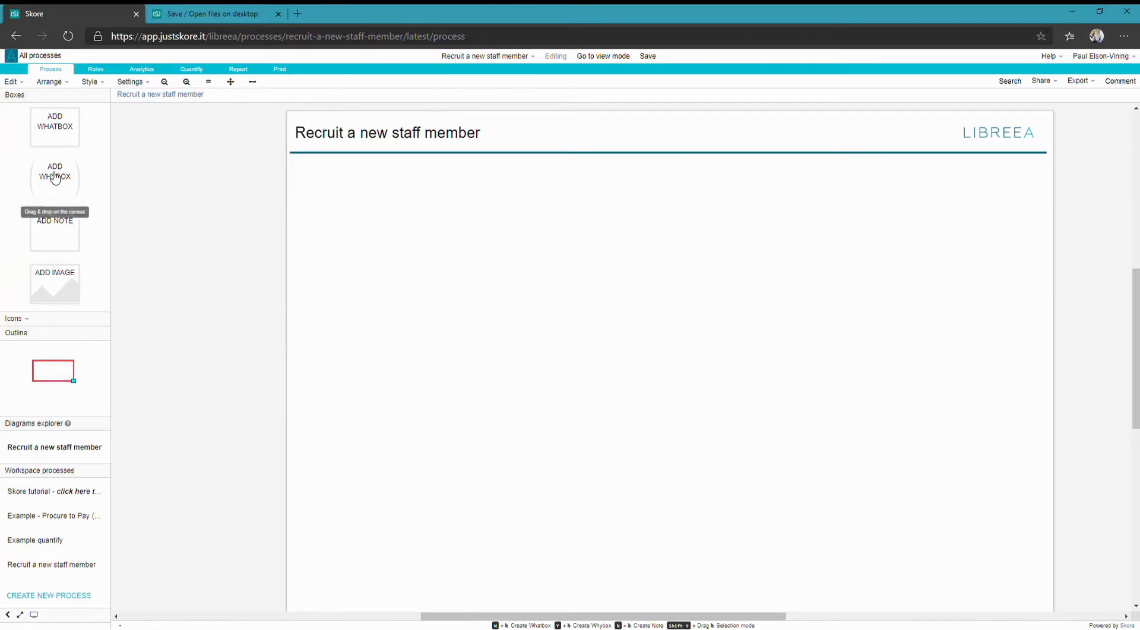
# Add a whybox labelled "Vacant position" at the start of the process diagram
pyautogui.moveTo(67, 192); pyautogui.dragTo(336, 316)
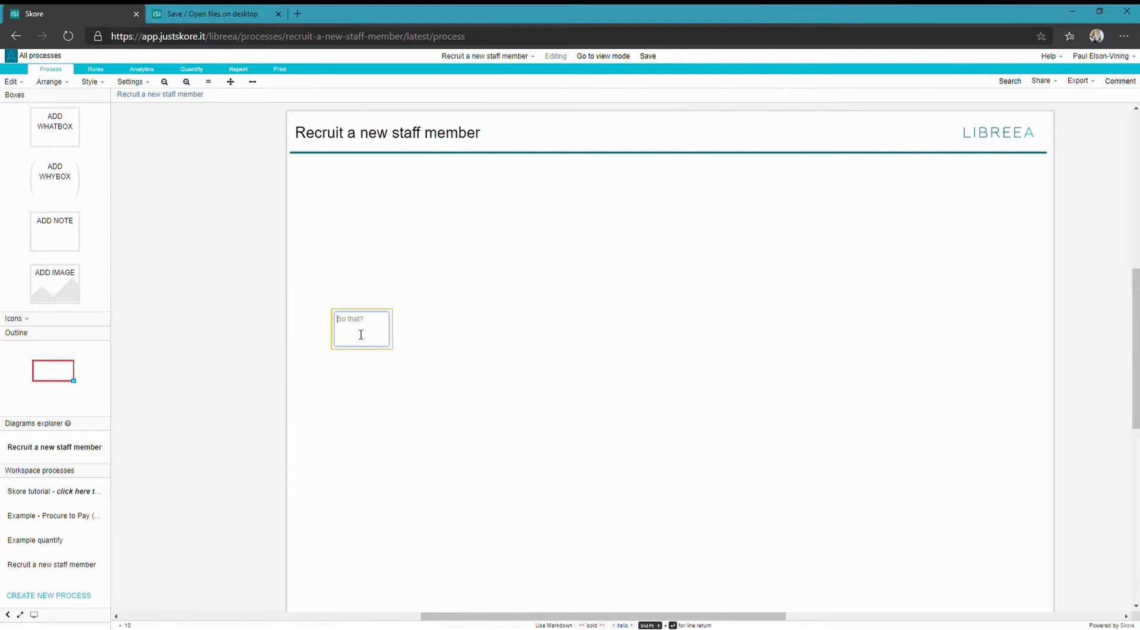
pyautogui.write('Vacant position')
pyautogui.click(395, 393)
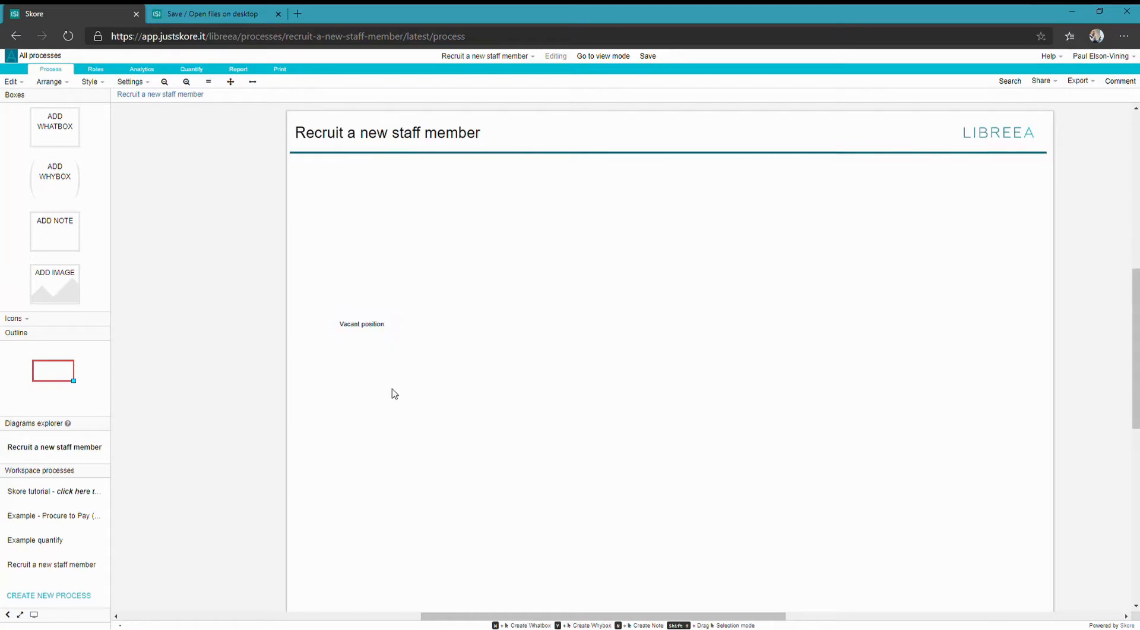
# Add a connected whatbox "Obtain authorisation to recruit" after "Vacant position", followed by an empty whybox
pyautogui.click(364, 331)
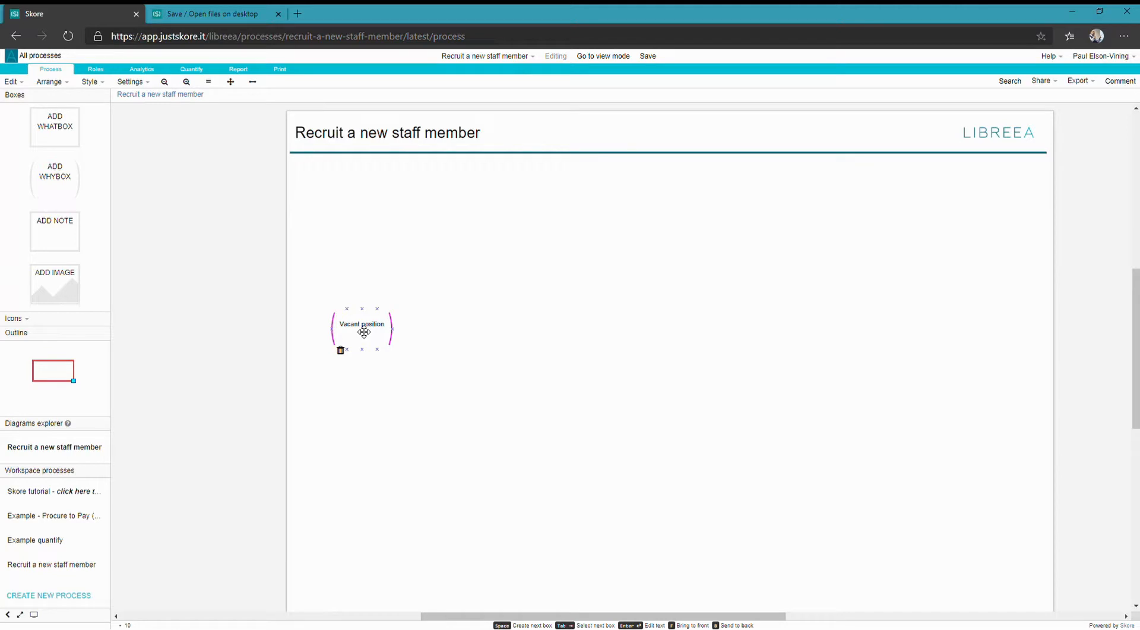
pyautogui.press('space')
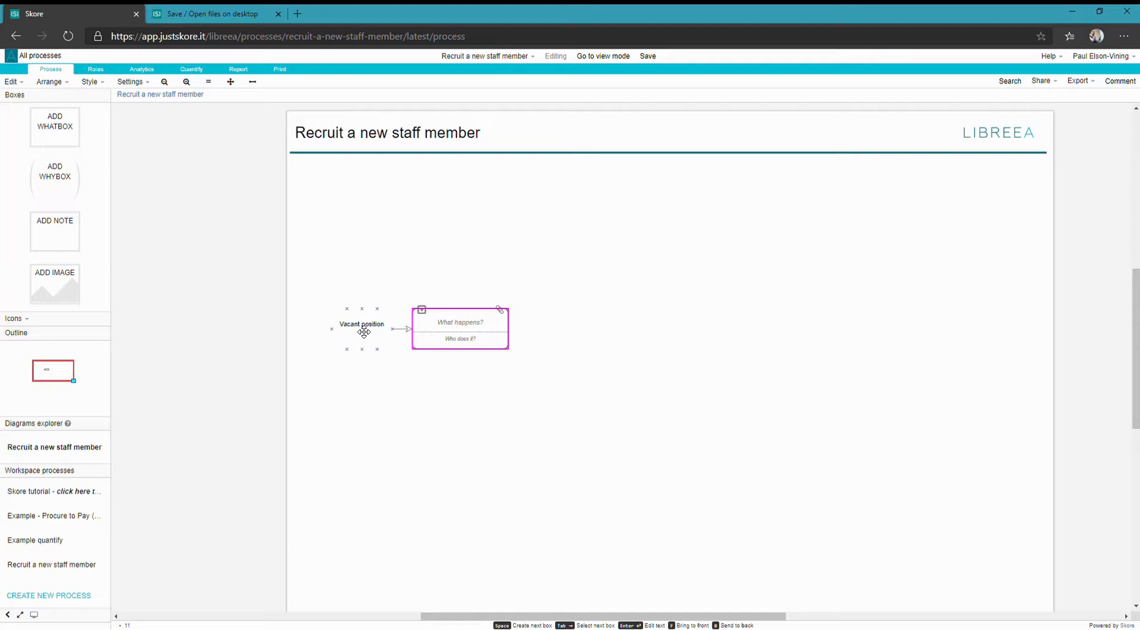
pyautogui.click(500, 309)
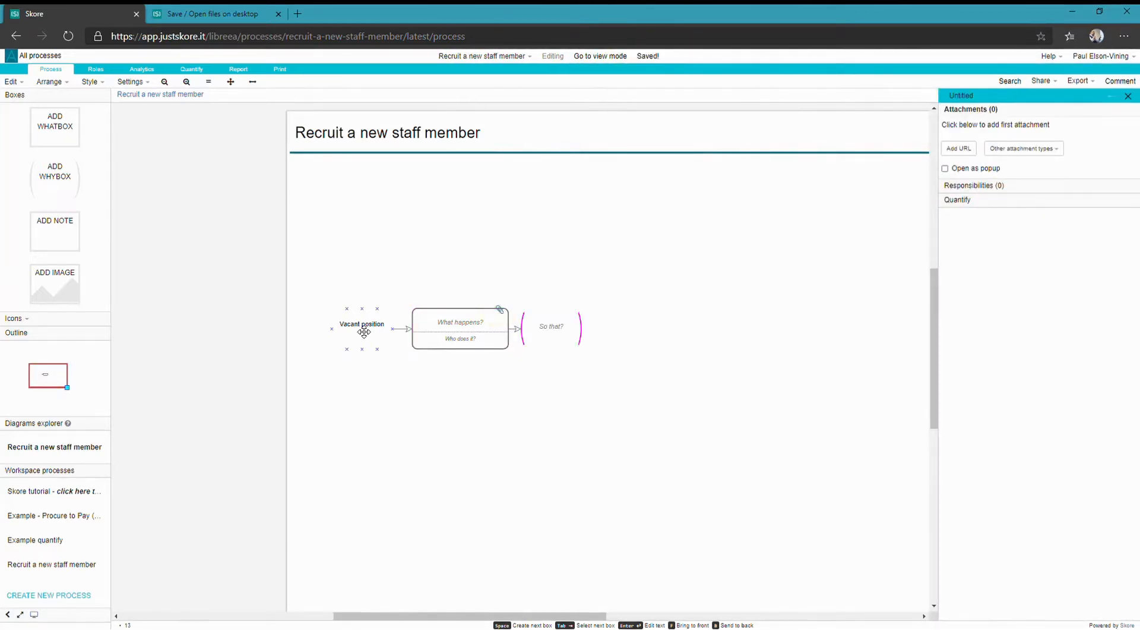
pyautogui.doubleClick(364, 331)
pyautogui.press('Escape')
pyautogui.click(460, 327)
pyautogui.click(466, 330)
pyautogui.write('Obtain authoriastion to recruit')
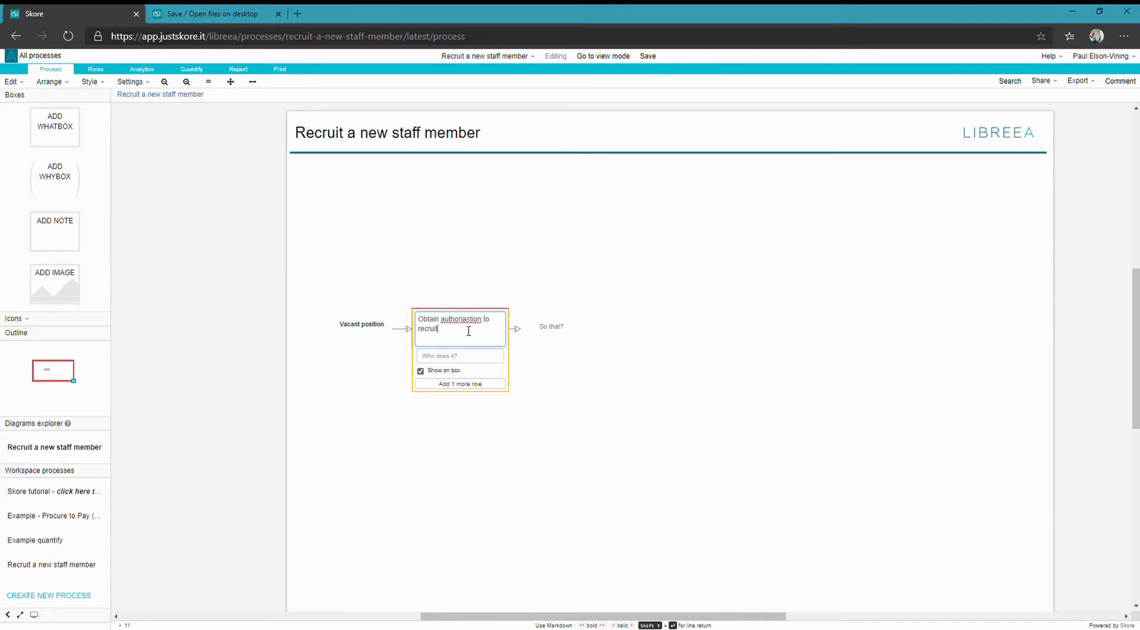
pyautogui.doubleClick(458, 320)
pyautogui.write('authorisation')
pyautogui.click(609, 383)
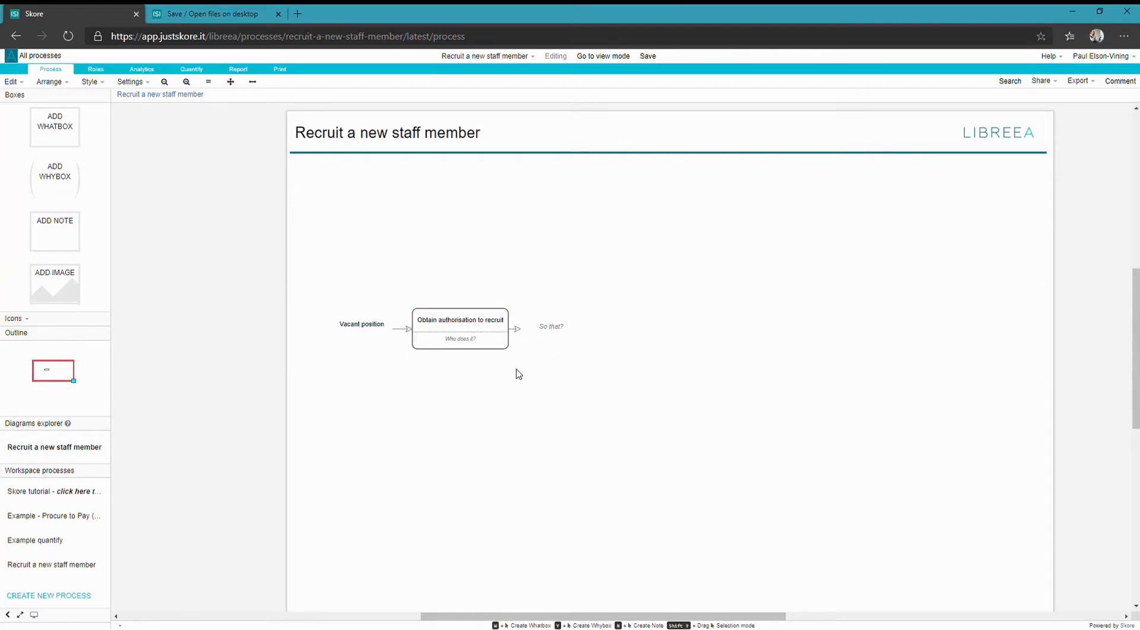
# Label the empty whybox after "Obtain authorisation to recruit" as "Approved job advert"
pyautogui.click(561, 336)
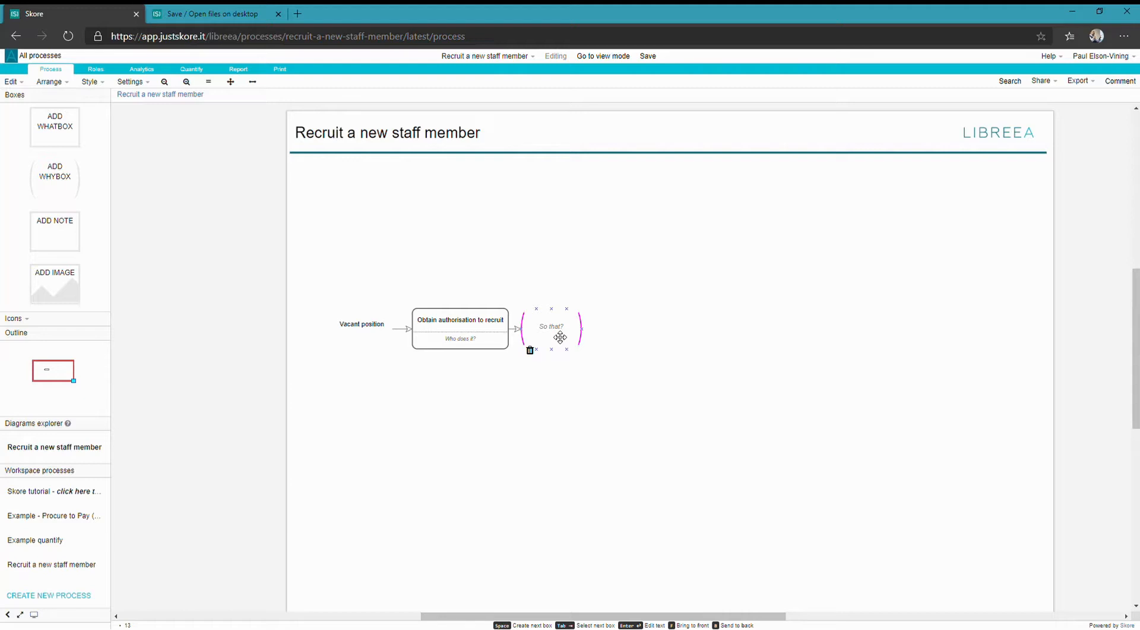
pyautogui.doubleClick(561, 336)
pyautogui.write('Approved job advert')
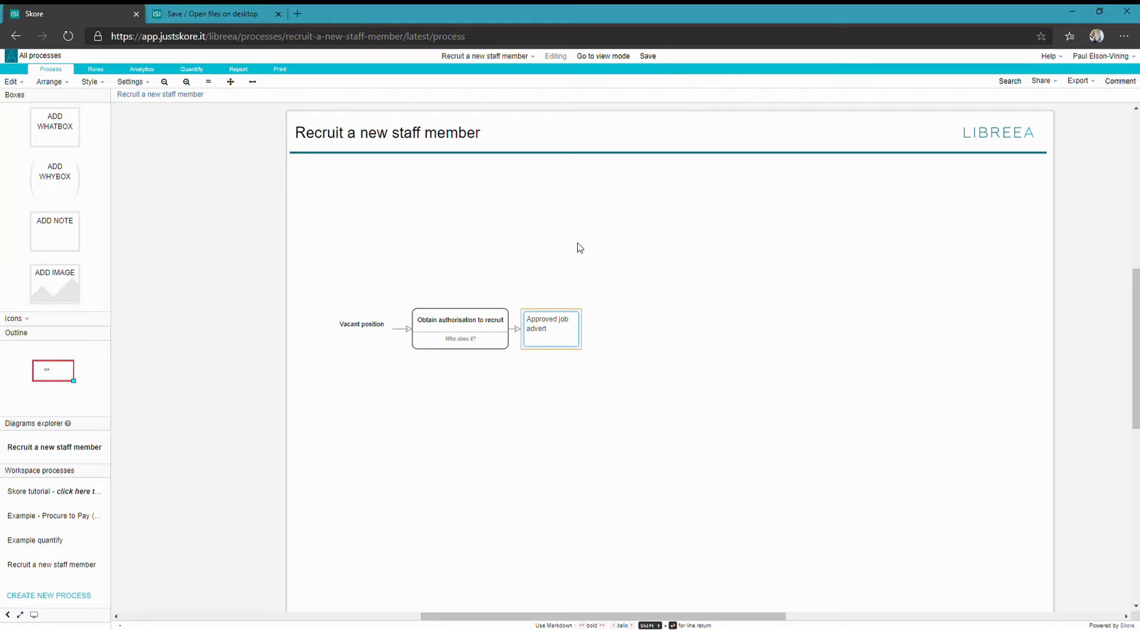
pyautogui.click(678, 371)
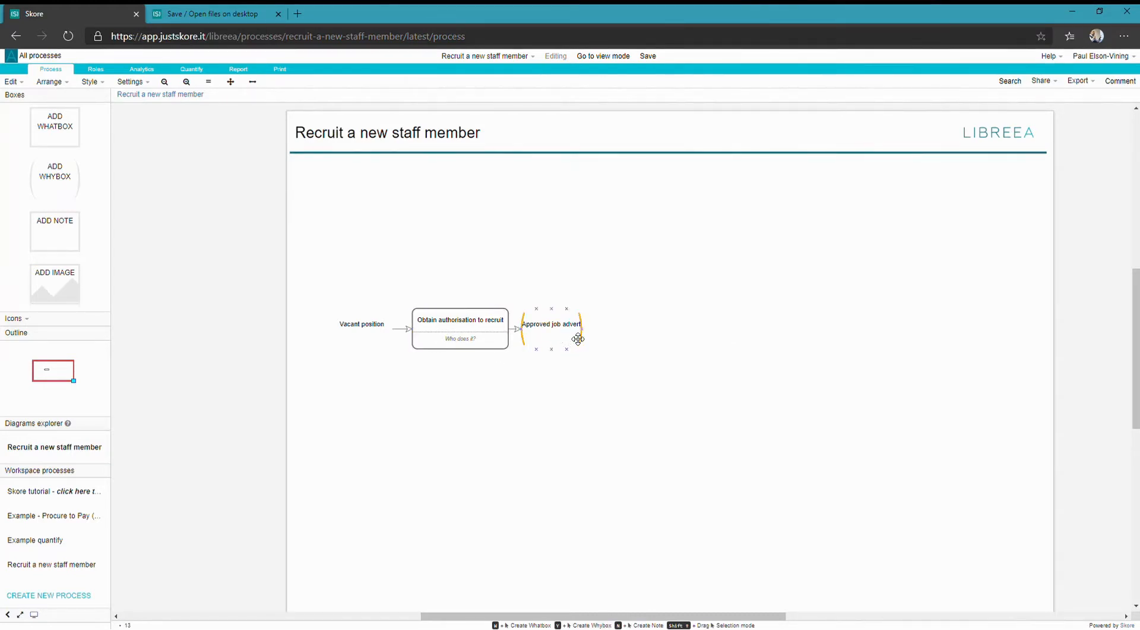
# Add a connected whatbox "Select candidate" after the "Approved job advert" whybox
pyautogui.click(569, 337)
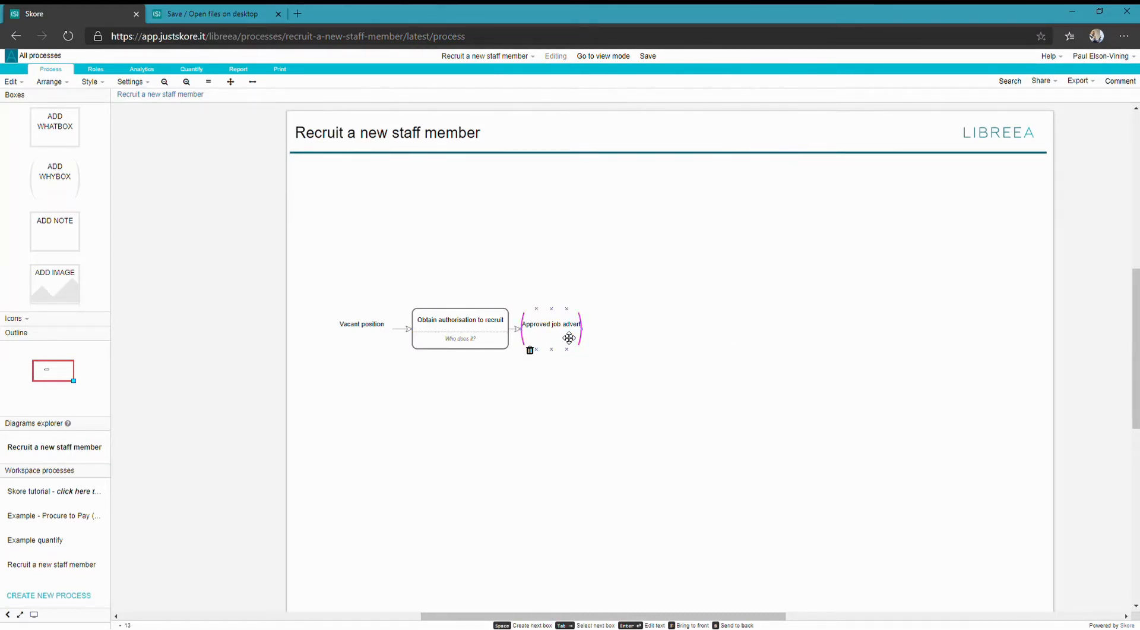
pyautogui.press('space')
pyautogui.doubleClick(649, 331)
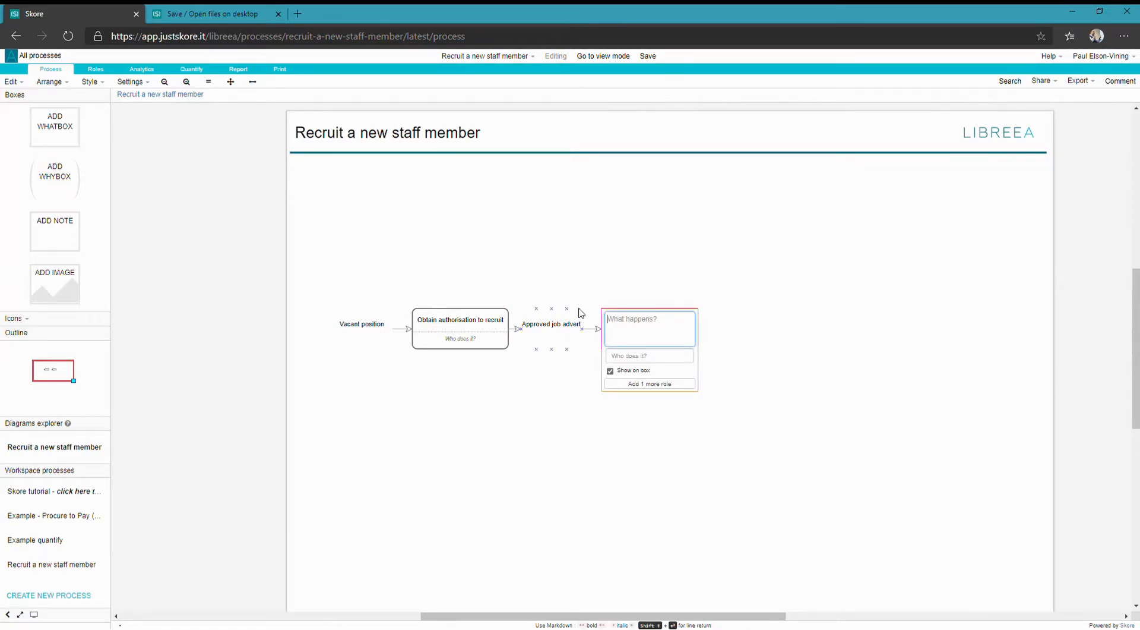
pyautogui.write('Select candidate')
pyautogui.press('Return')
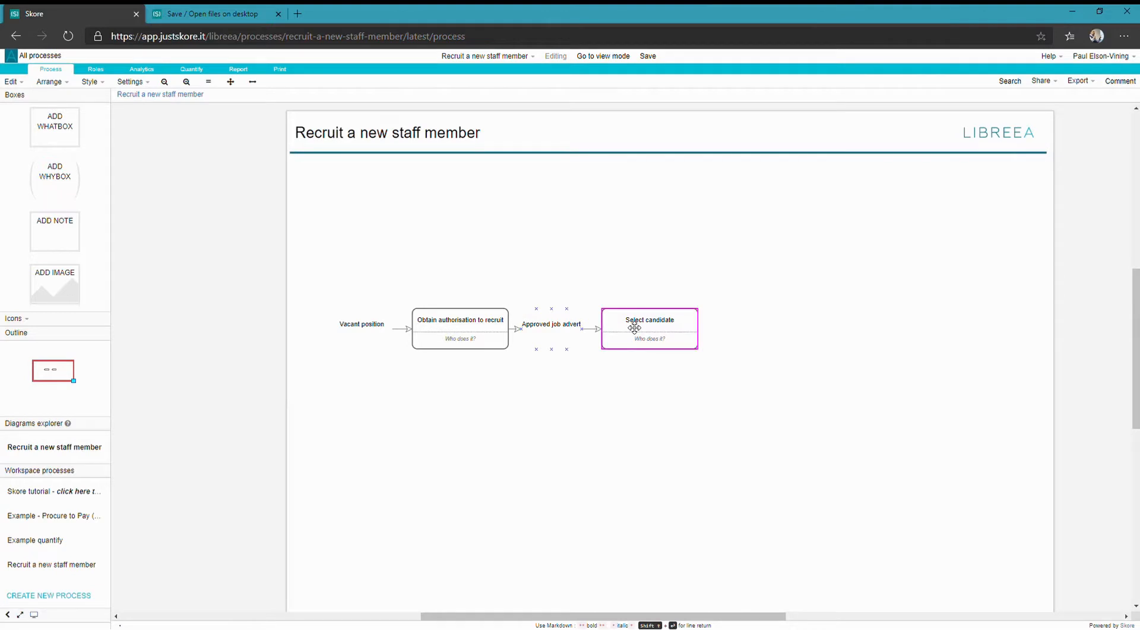
# Add a connected whybox "Informal job offer" after the "Select candidate" whatbox
pyautogui.press('space')
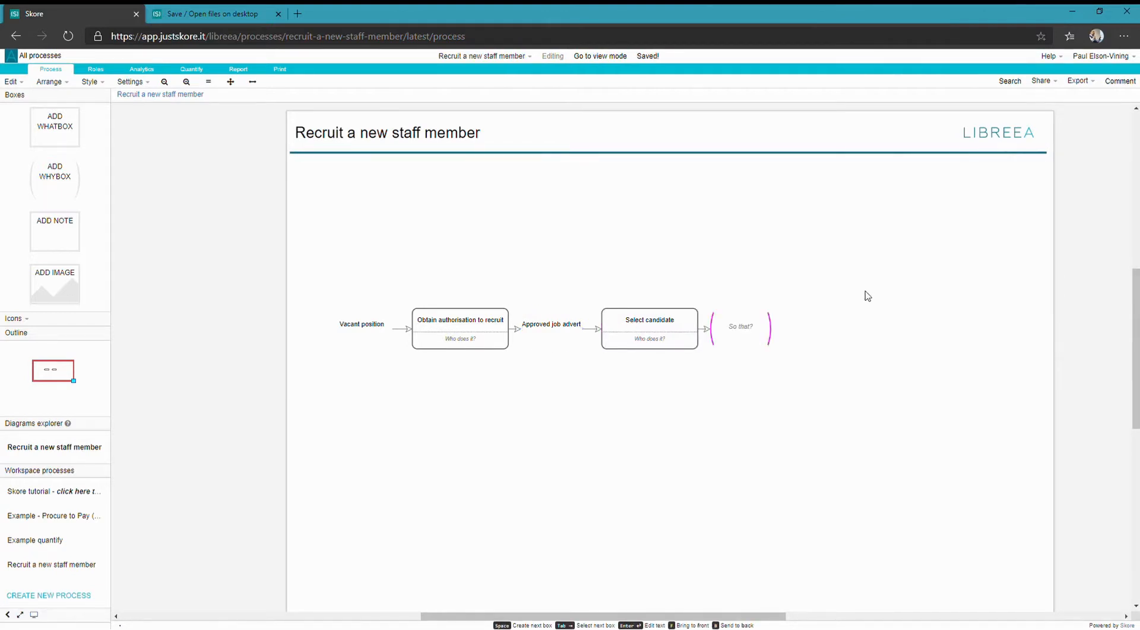
pyautogui.click(744, 336)
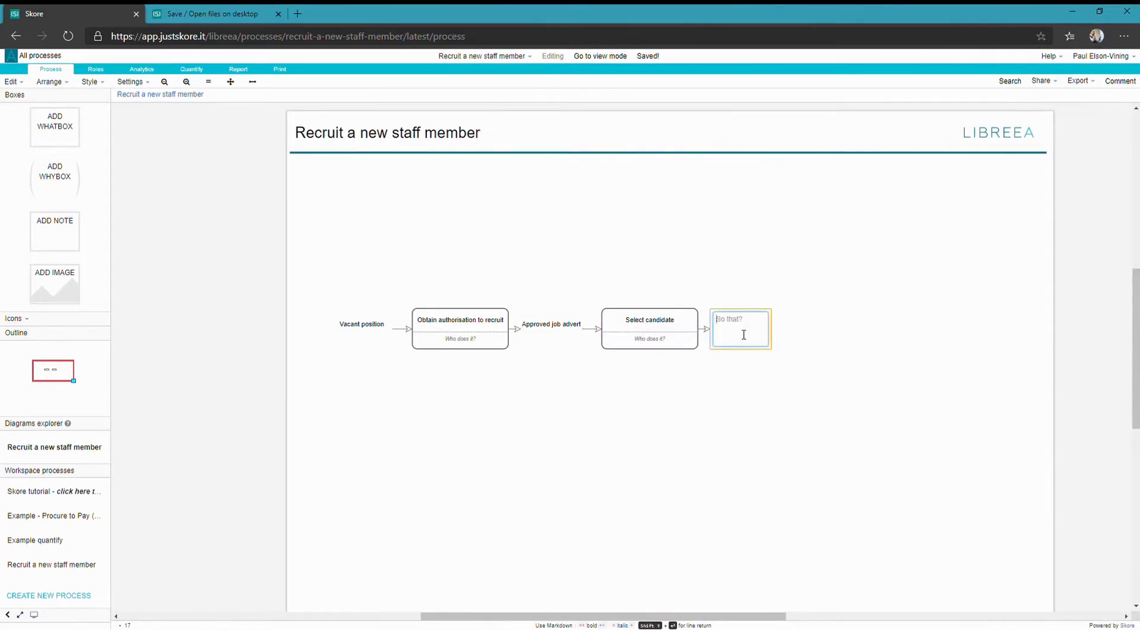
pyautogui.write('Informal job offer')
pyautogui.click(750, 367)
# Add a connected whatbox "Make formal offer" after the "Informal job offer" whybox
pyautogui.click(752, 333)
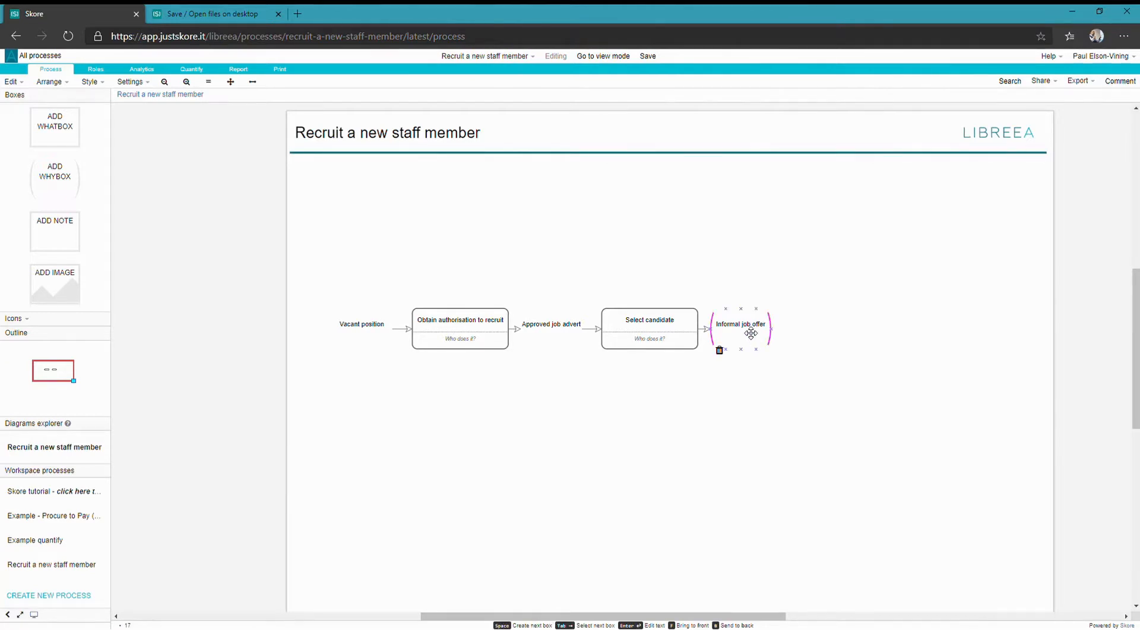
pyautogui.press('space')
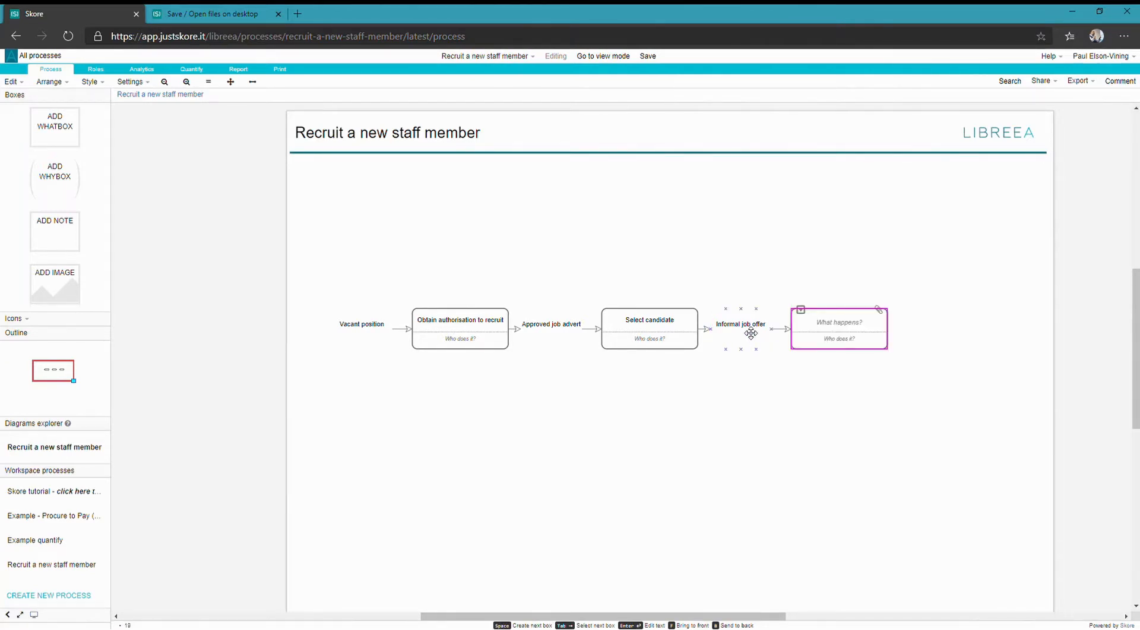
pyautogui.doubleClick(840, 331)
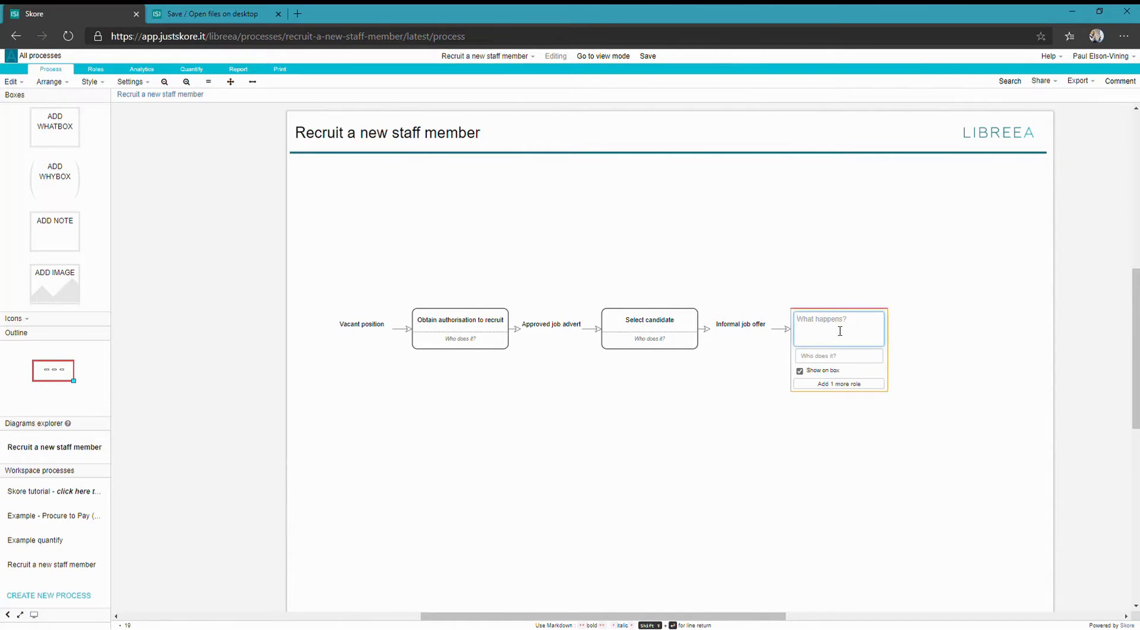
pyautogui.write('Make fo')
pyautogui.write('rmal offer')
pyautogui.click(743, 384)
# Add a connected whybox "New employee" after the "Make formal offer" whatbox to end the flow
pyautogui.click(826, 319)
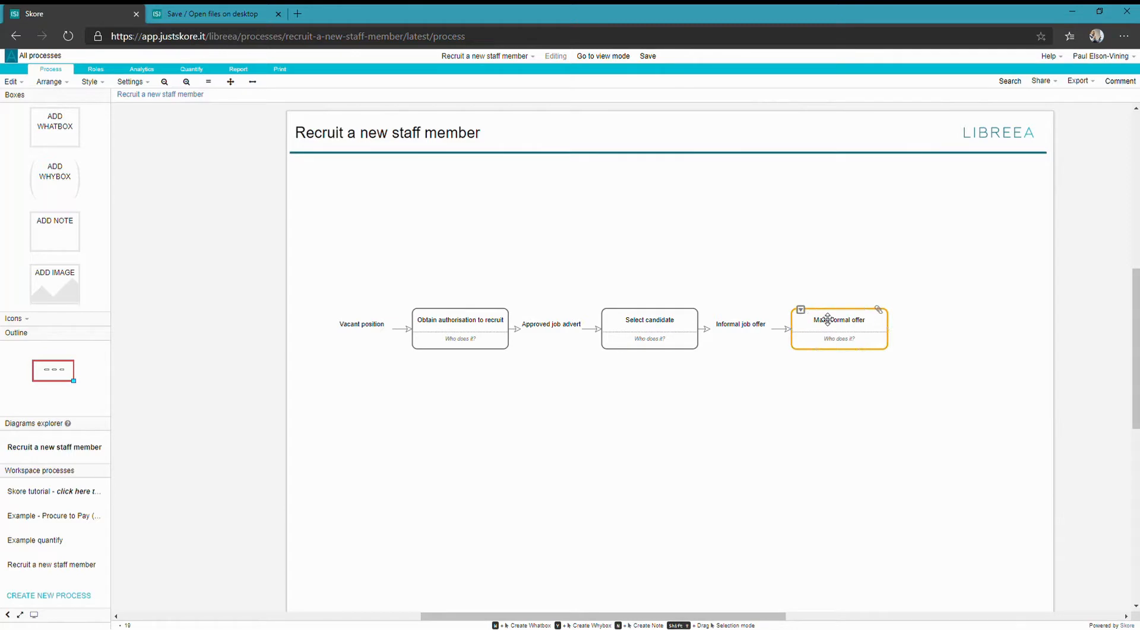
pyautogui.click(833, 328)
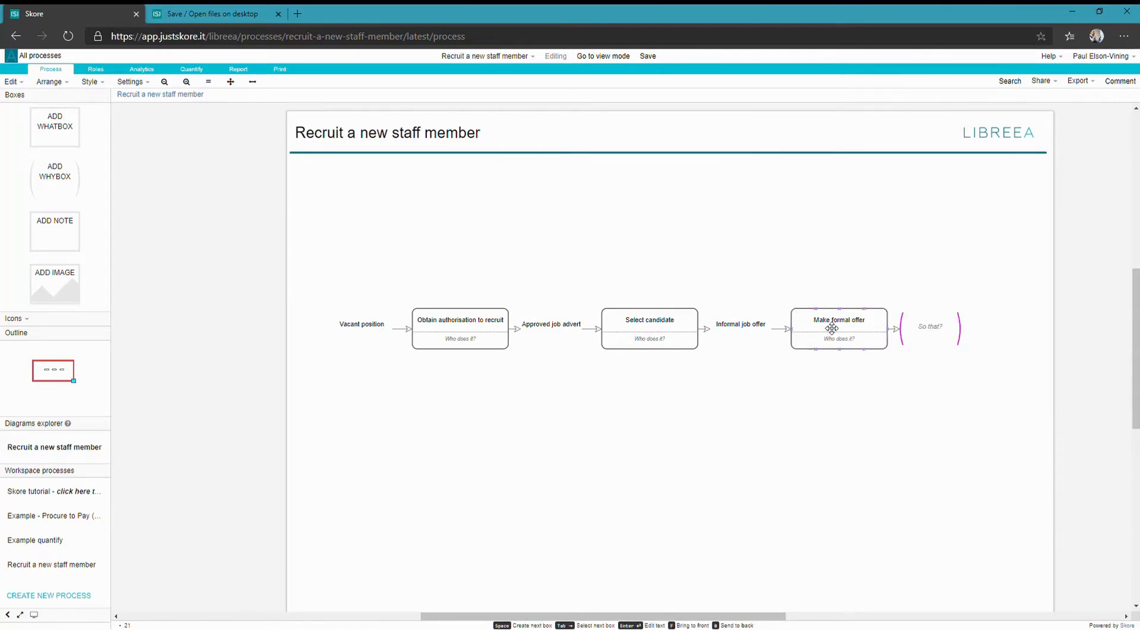
pyautogui.click(932, 333)
pyautogui.write('New employee')
pyautogui.click(722, 438)
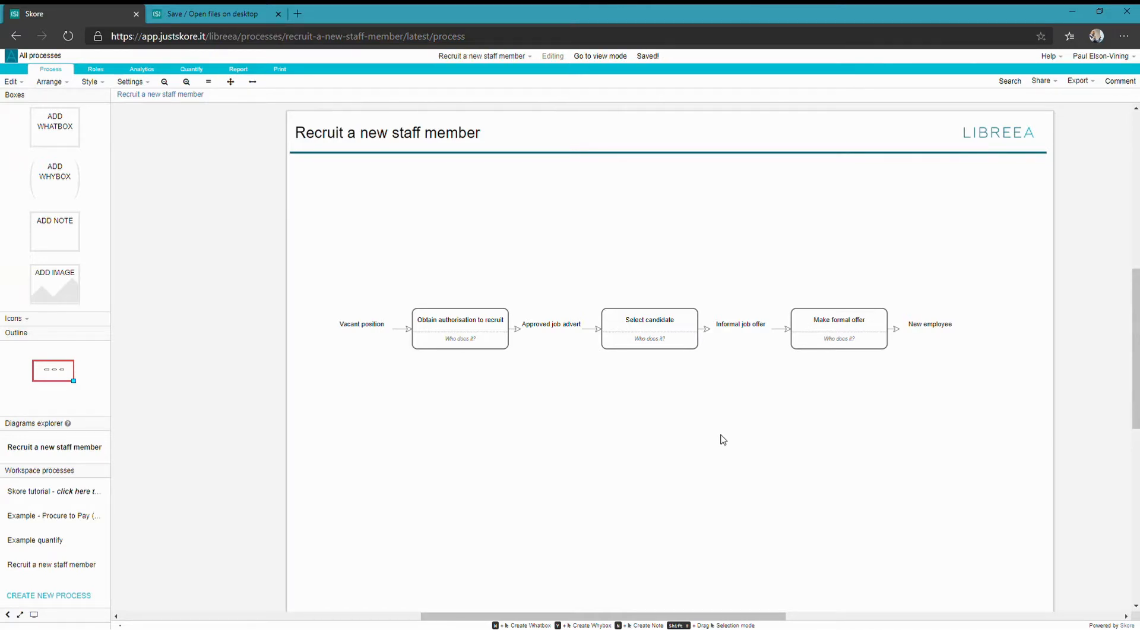
# Assign the role "Line Manager" to the "Obtain authorisation to recruit" whatbox
pyautogui.click(482, 347)
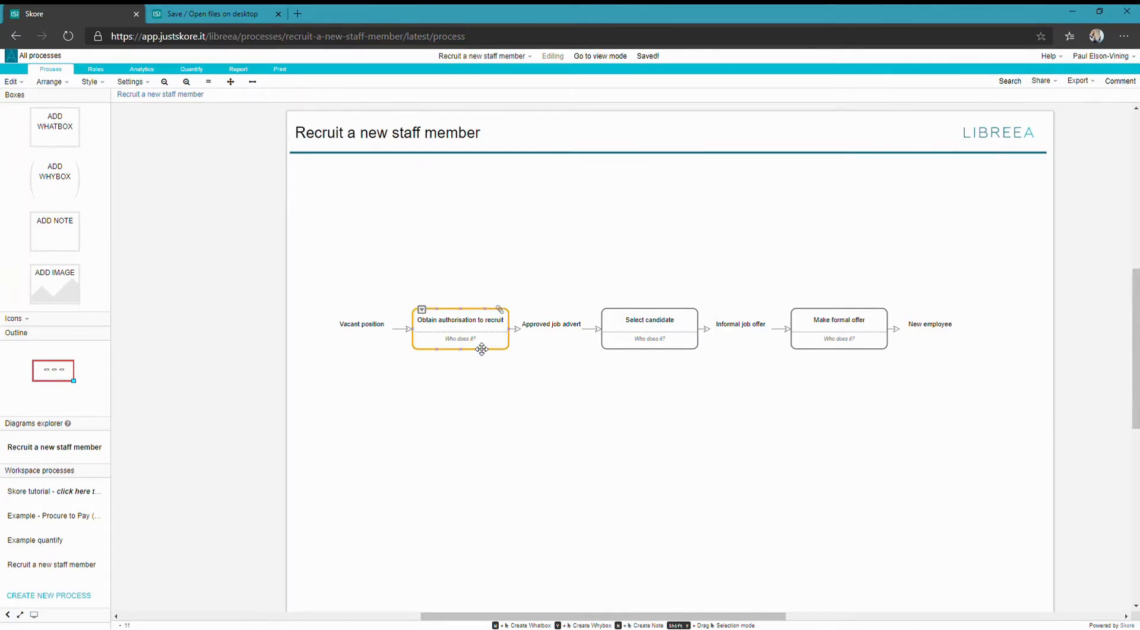
pyautogui.click(500, 358)
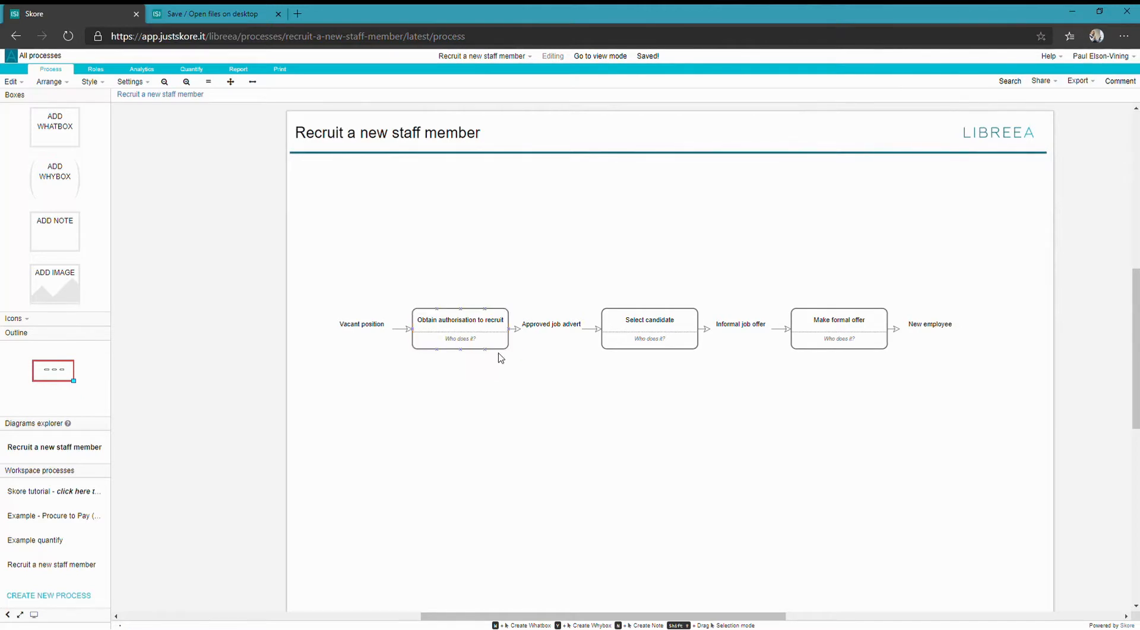
pyautogui.click(468, 333)
pyautogui.click(468, 332)
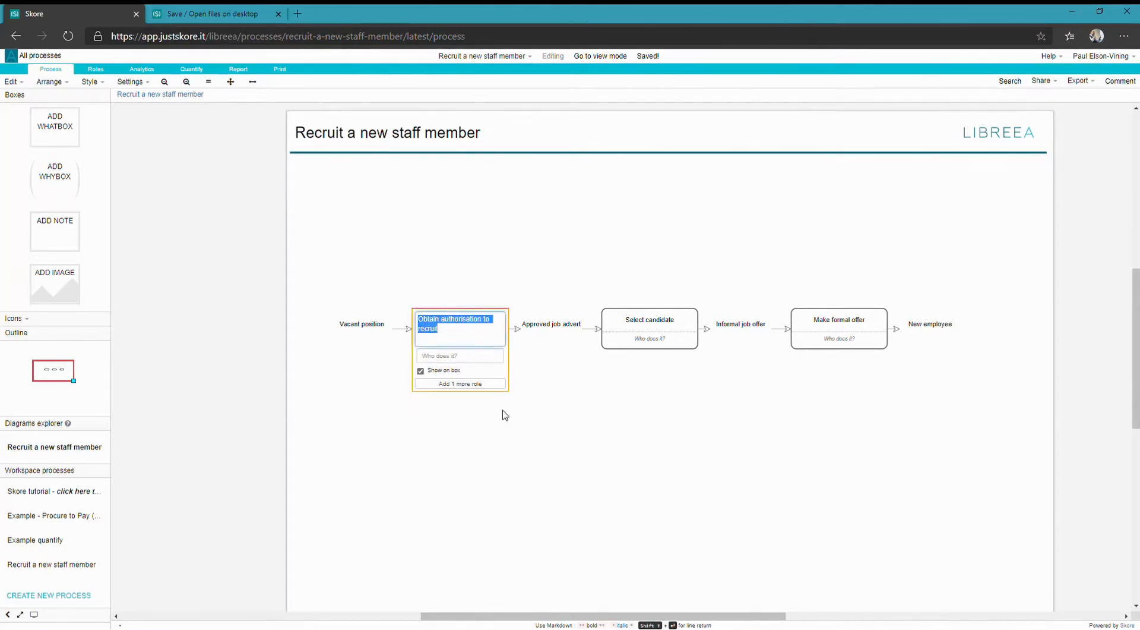
pyautogui.click(460, 357)
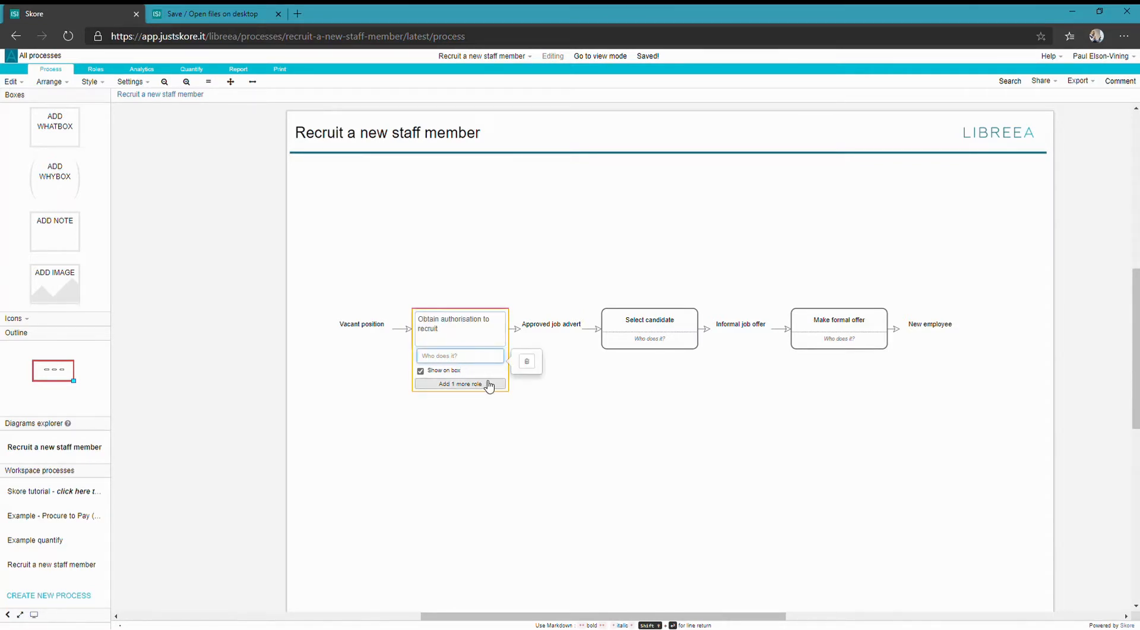
pyautogui.write('Line Manager')
pyautogui.click(571, 461)
# Assign the role "Recruitment Manager" to the "Select candidate" whatbox
pyautogui.click(642, 348)
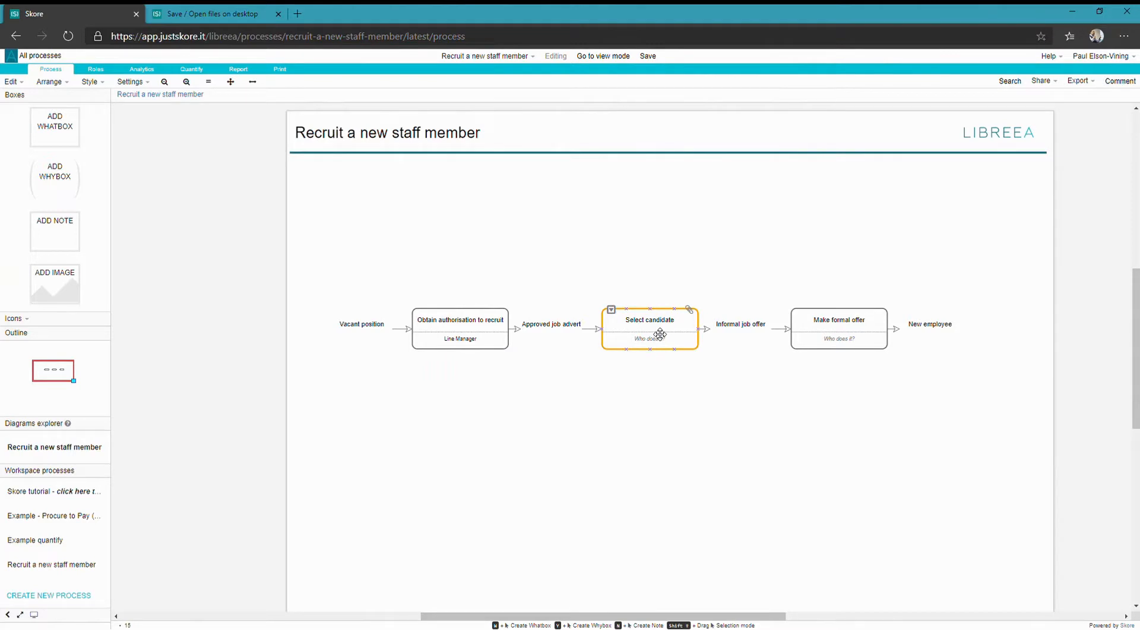
pyautogui.doubleClick(660, 334)
pyautogui.click(642, 361)
pyautogui.write('Recr')
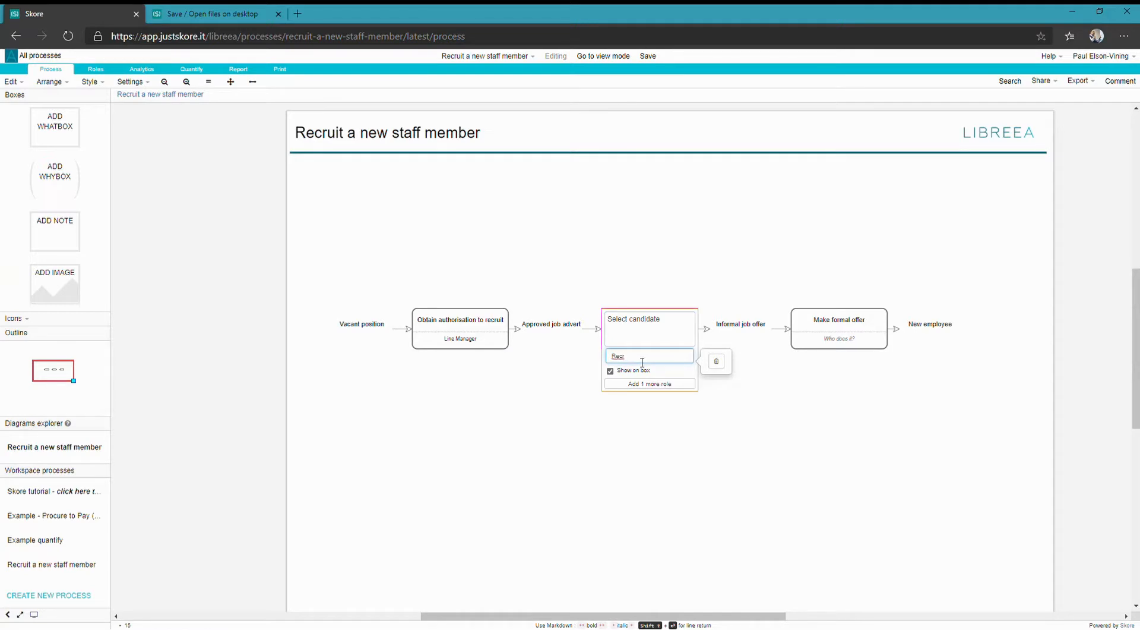
pyautogui.write('uitment Manager')
pyautogui.click(728, 410)
# Assign the existing role "Recruitment Manager" to the "Make formal offer" whatbox
pyautogui.click(835, 330)
pyautogui.click(834, 330)
pyautogui.click(830, 358)
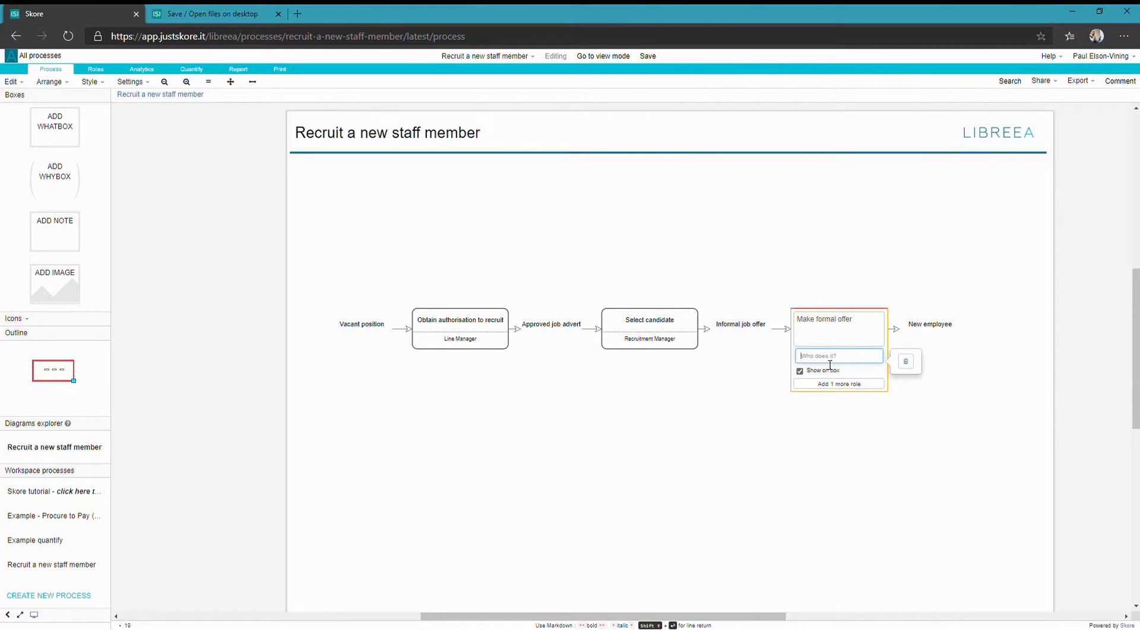
pyautogui.write('i')
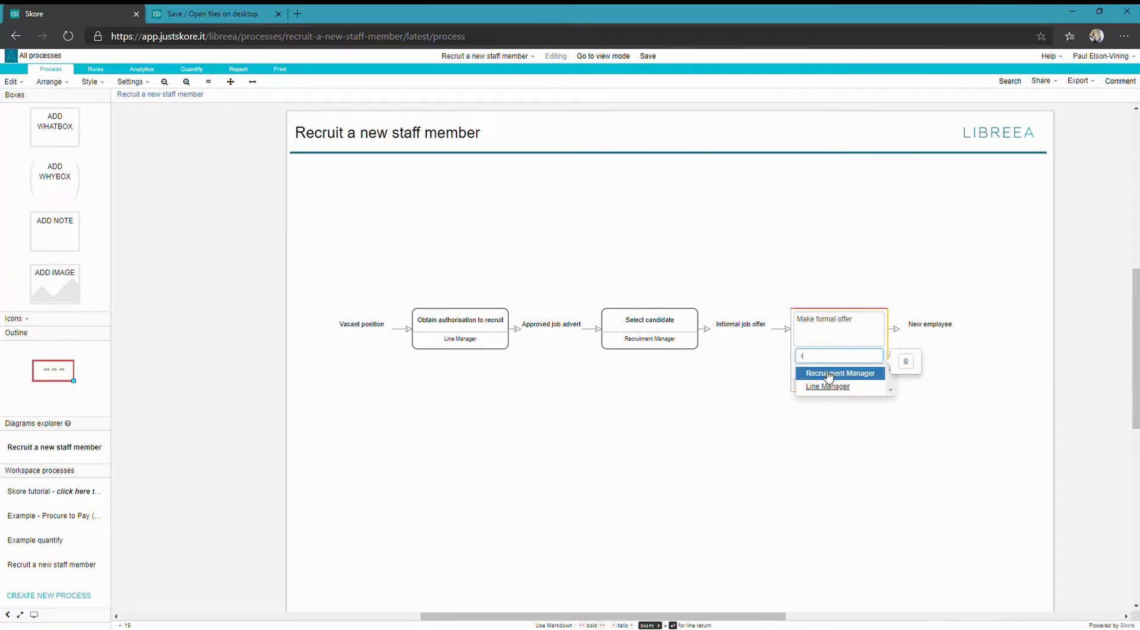
pyautogui.click(829, 374)
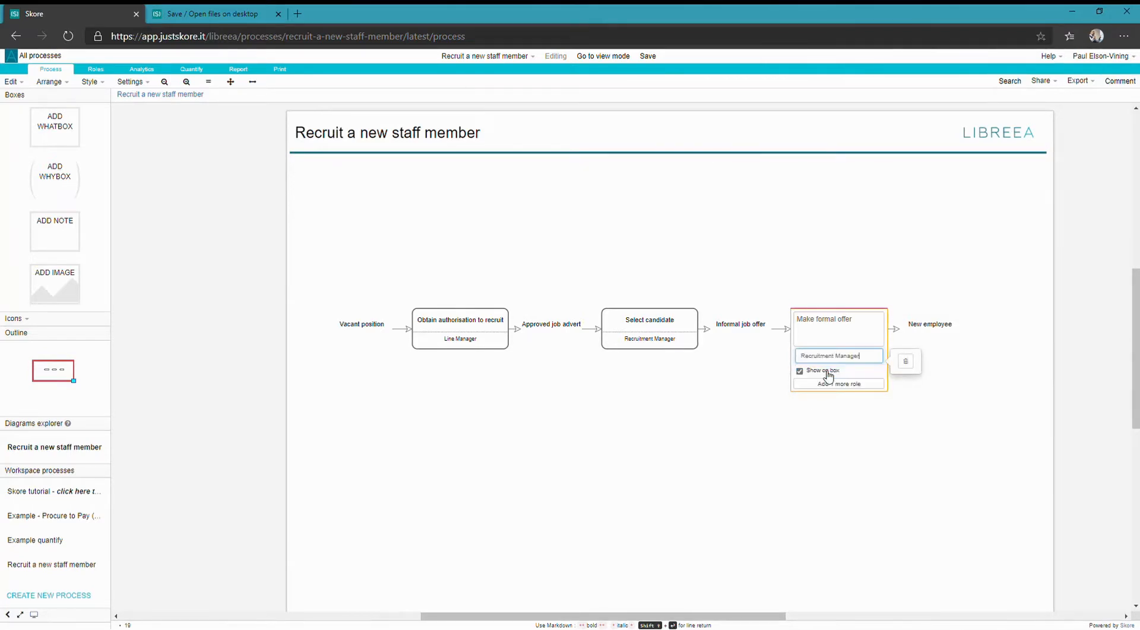
# Open the detail diagram of "Obtain authorisation to recruit" and place its input "Vacant position" and output "Approved job advert" on opposite sides of the page
pyautogui.click(658, 422)
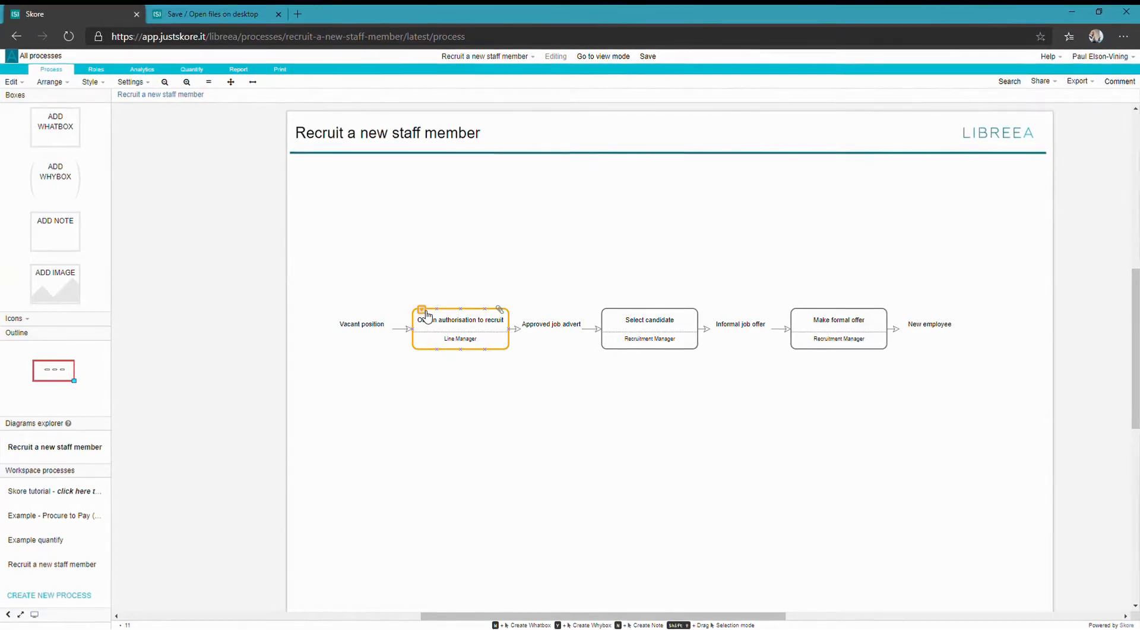
pyautogui.click(428, 316)
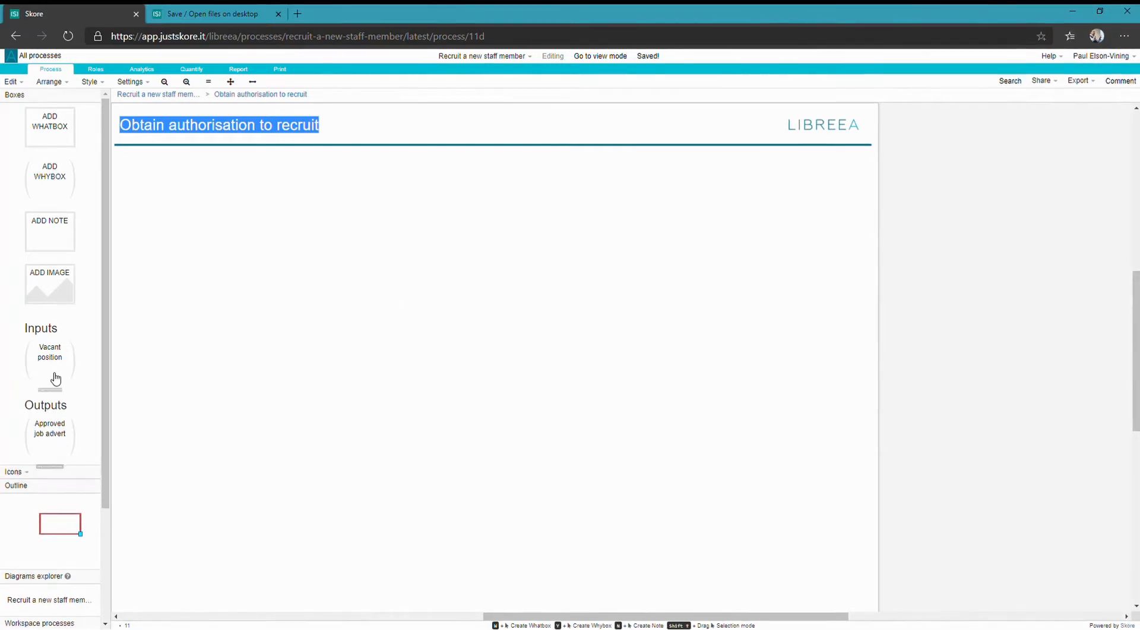
pyautogui.moveTo(54, 362); pyautogui.dragTo(176, 313)
pyautogui.moveTo(48, 442); pyautogui.dragTo(750, 322)
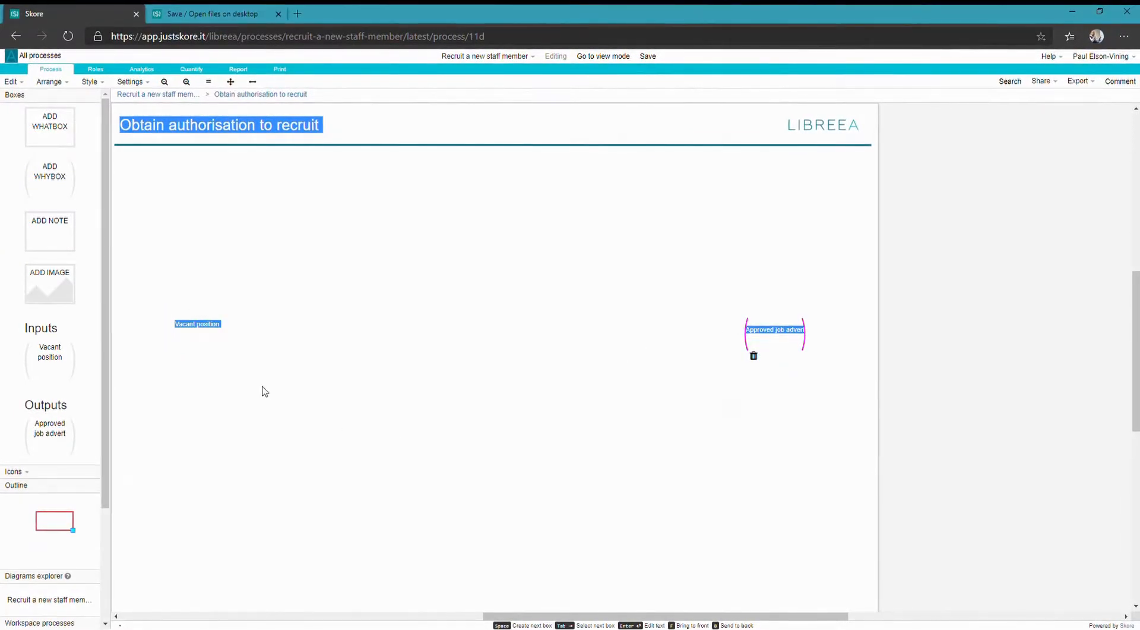
# Add a whatbox "obtain approval to recruit from management team" beside "Vacant position", followed by a connected whybox "Approval to recruitment"
pyautogui.moveTo(32, 120); pyautogui.dragTo(244, 306)
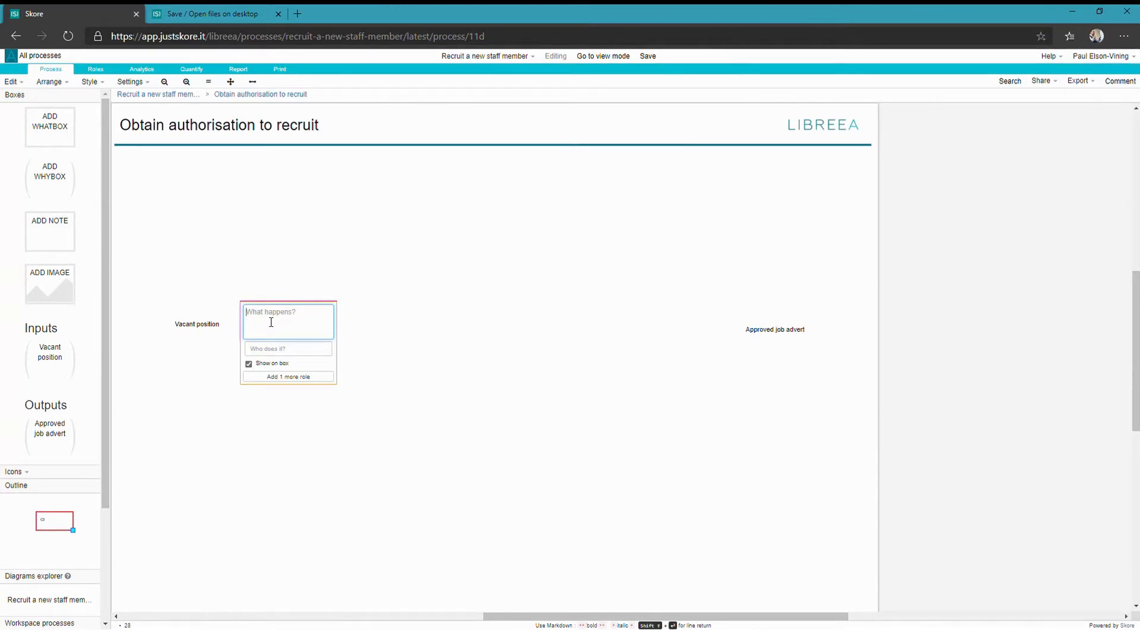
pyautogui.write('obtain approval to recruit from management team')
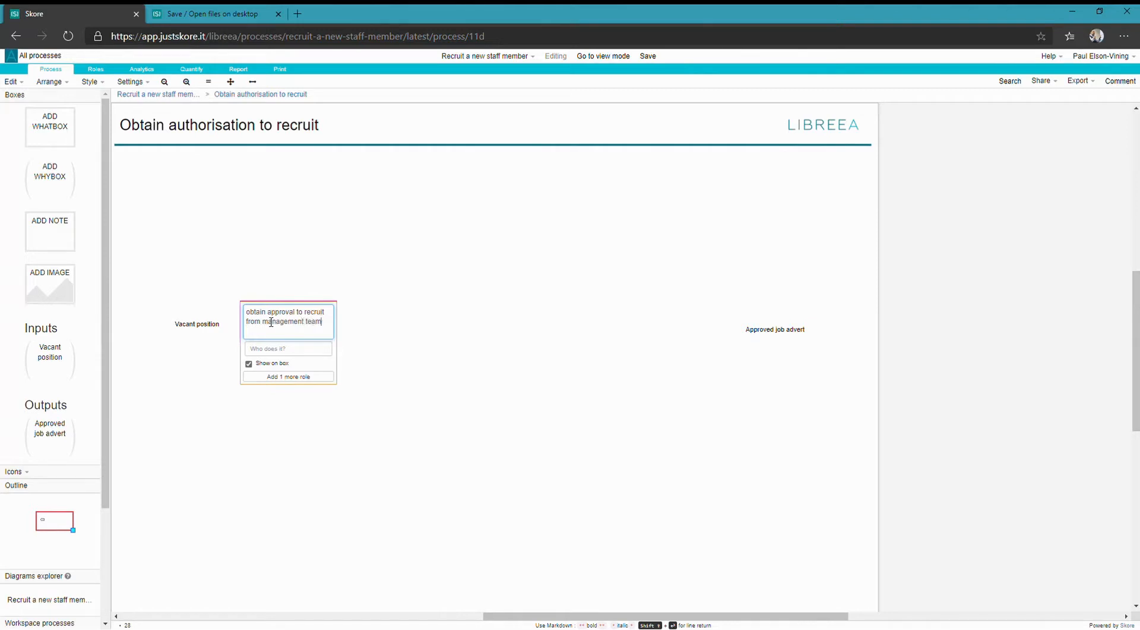
pyautogui.click(409, 446)
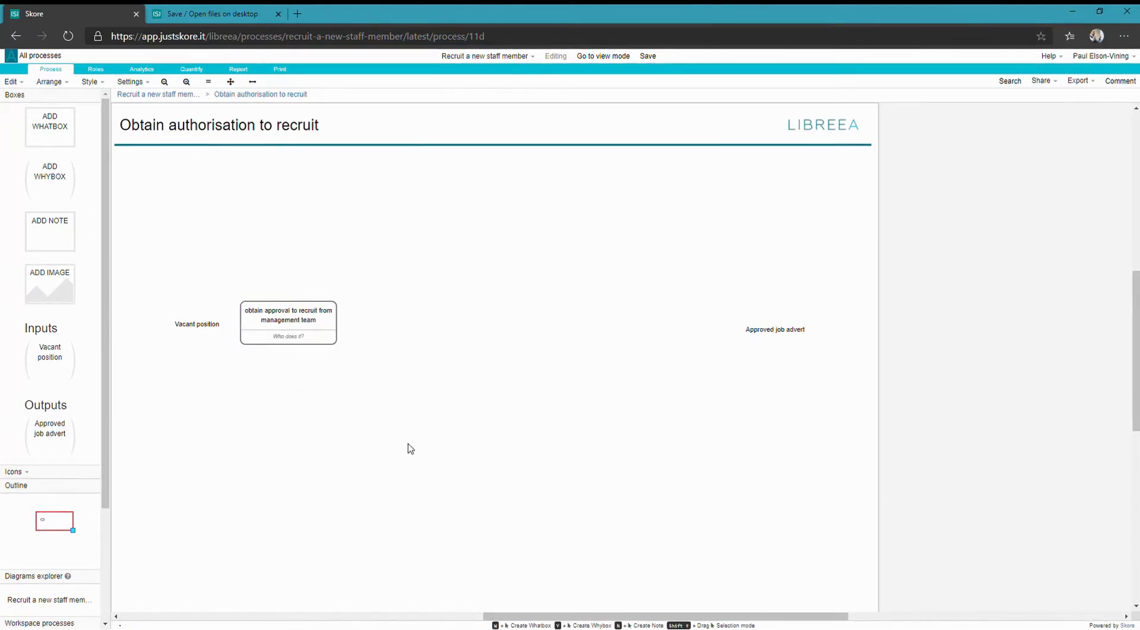
pyautogui.click(276, 324)
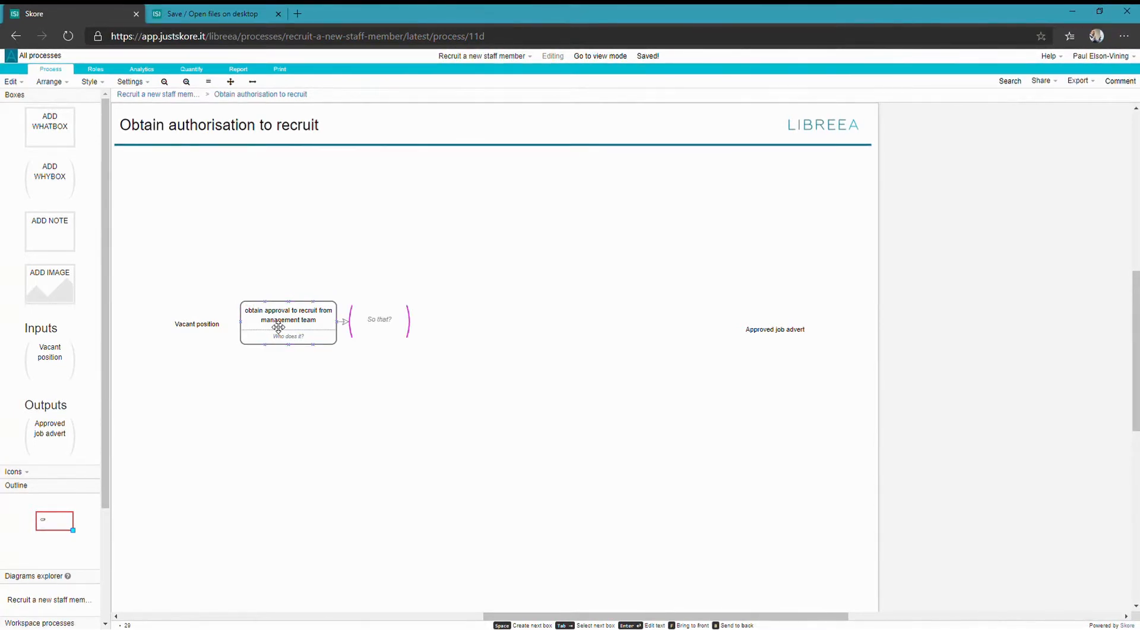
pyautogui.click(377, 330)
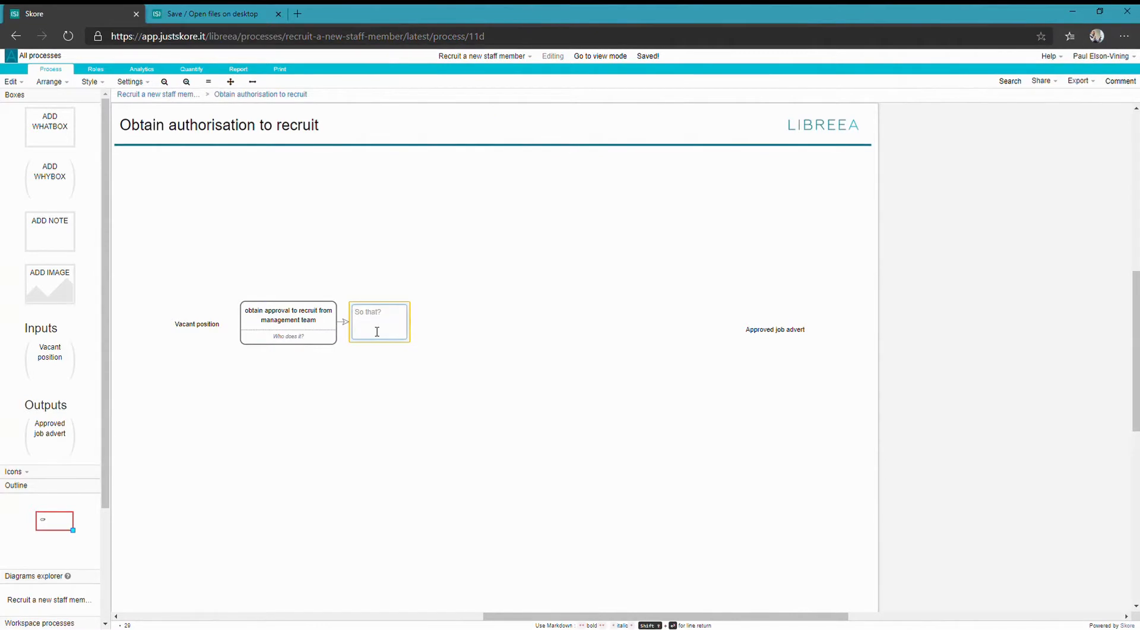
pyautogui.write('Approval to recruitment')
pyautogui.click(319, 337)
# Add a connected whatbox "Prepare job description" after "Approval to recruitment", followed by a connected whybox "Job description"
pyautogui.click(376, 331)
pyautogui.press('space')
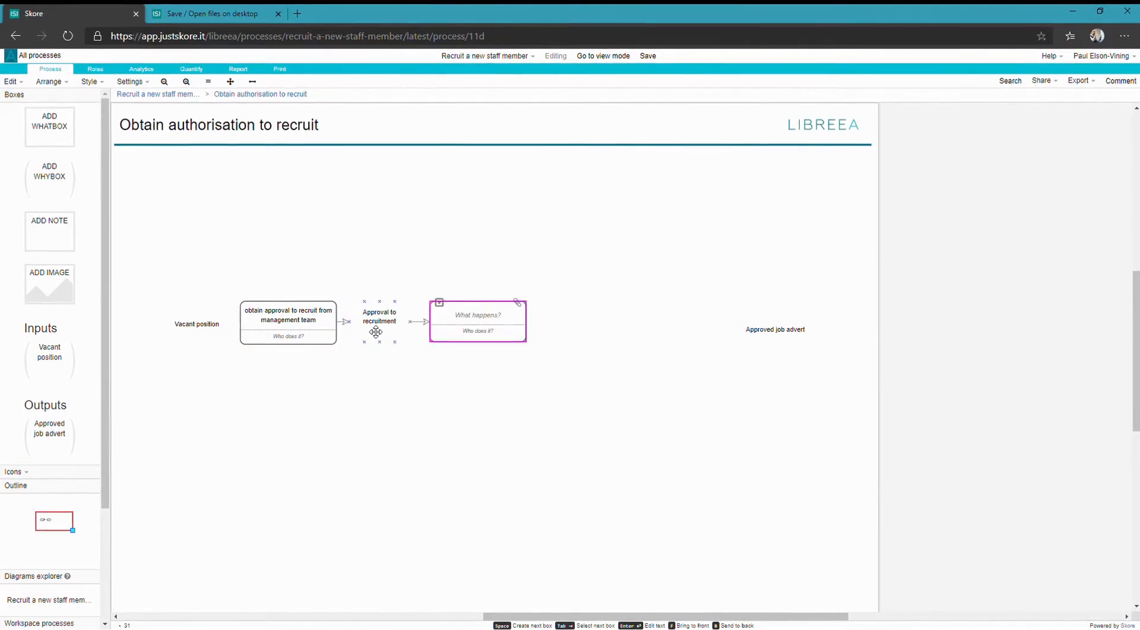
pyautogui.click(518, 302)
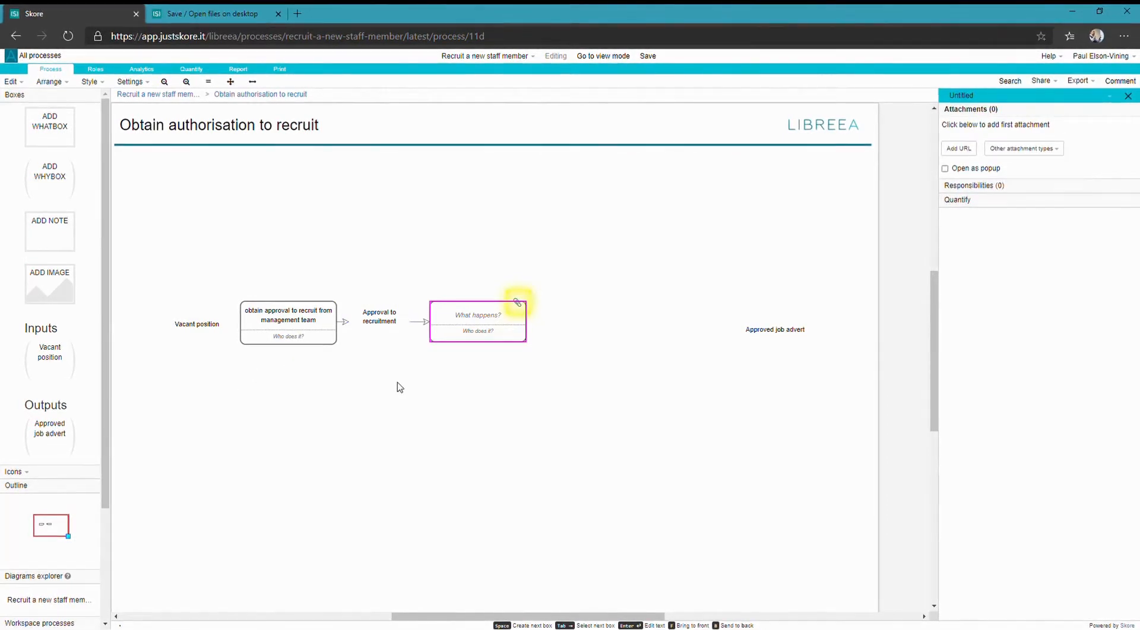
pyautogui.doubleClick(492, 329)
pyautogui.write('Prepare job descr')
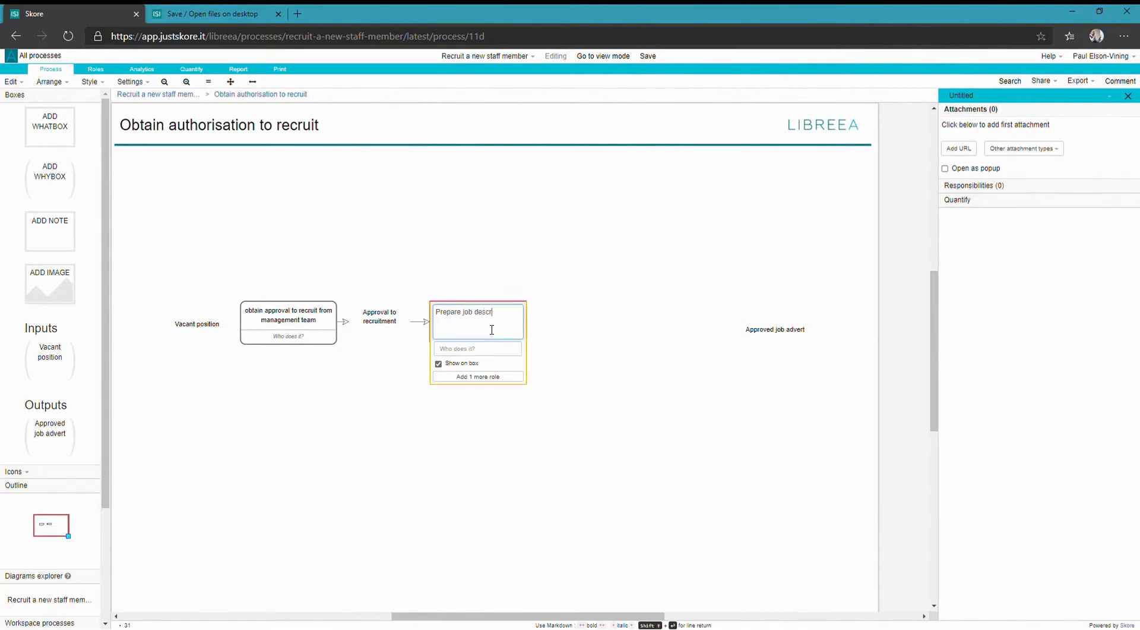
pyautogui.write('iption')
pyautogui.click(517, 301)
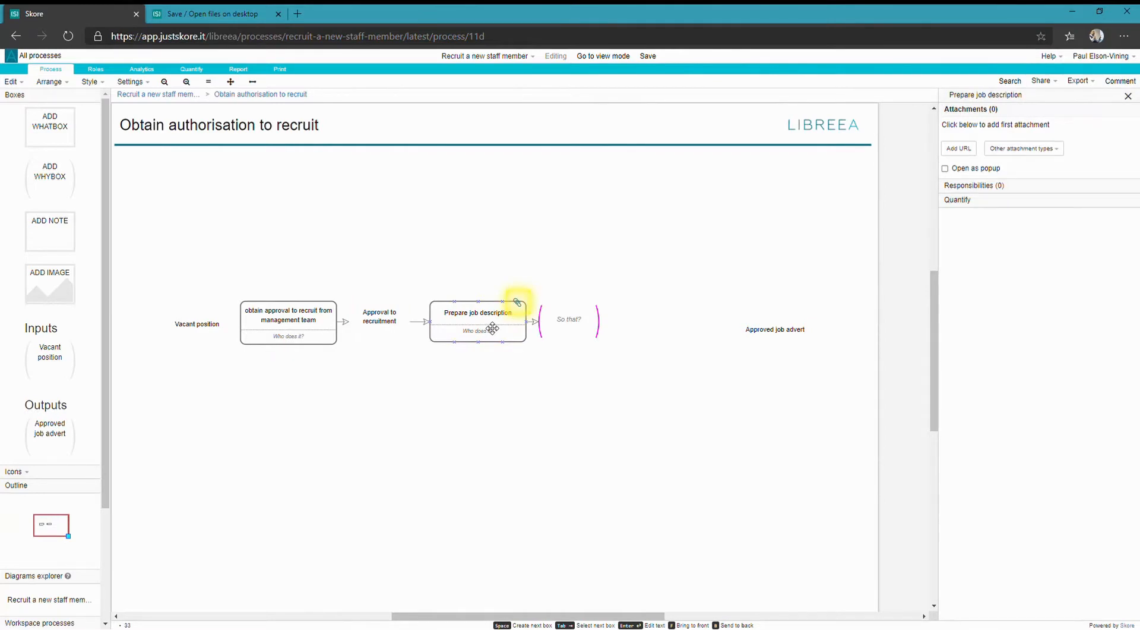
pyautogui.doubleClick(569, 333)
pyautogui.write('Job description')
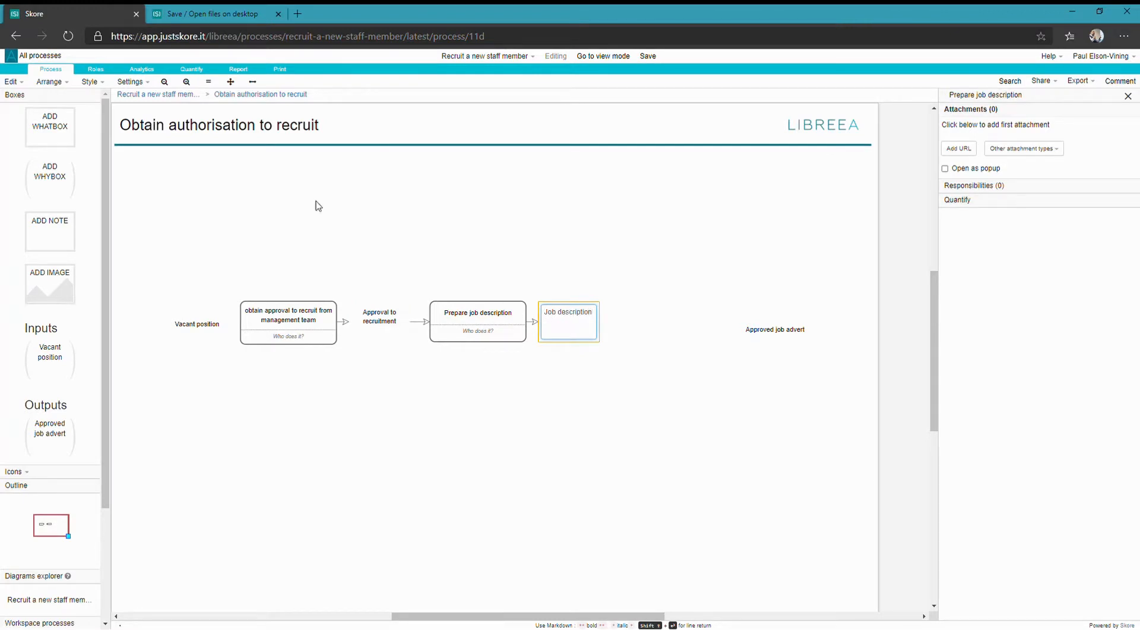
pyautogui.click(600, 406)
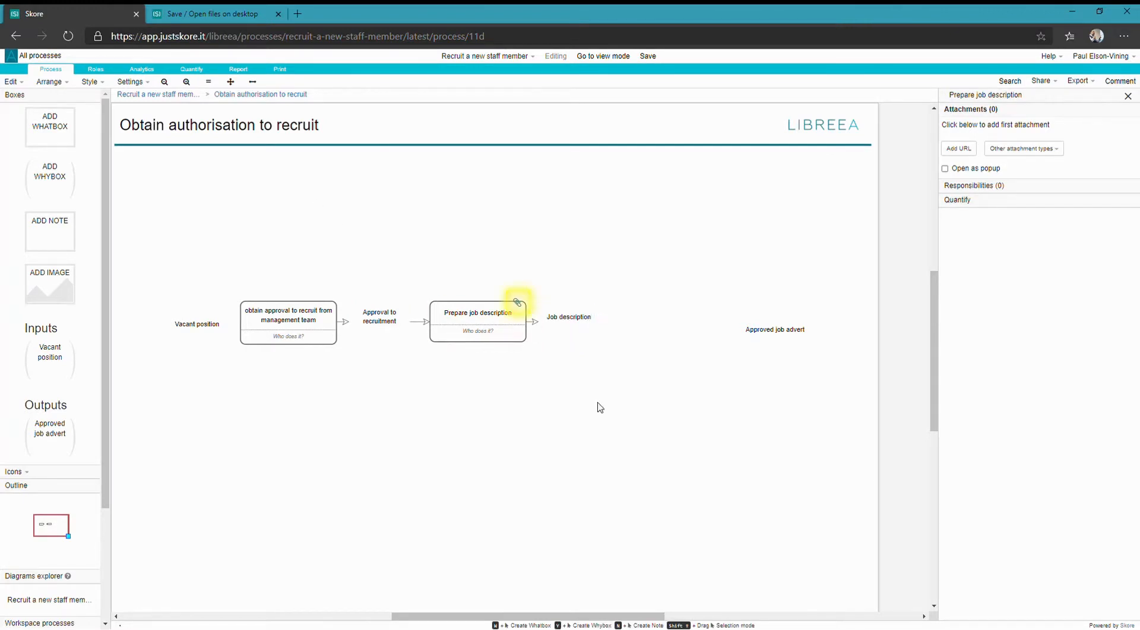
# Add a connected whatbox "Obtain approval" after the "Job description" whybox, followed by a connected empty whybox
pyautogui.click(575, 325)
pyautogui.press('space')
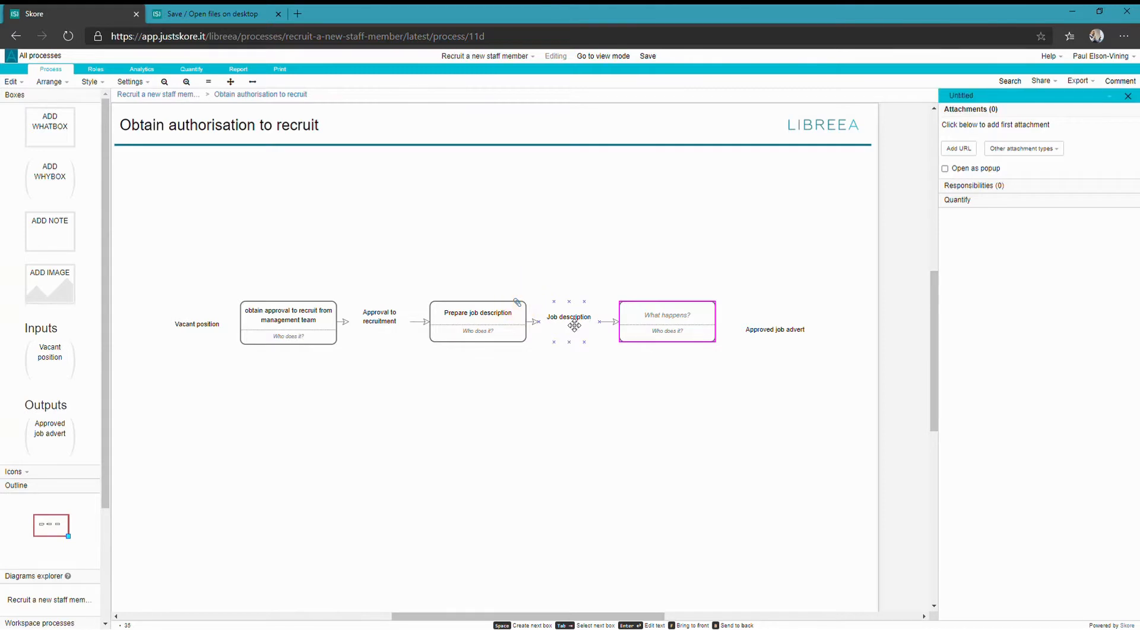
pyautogui.press('space')
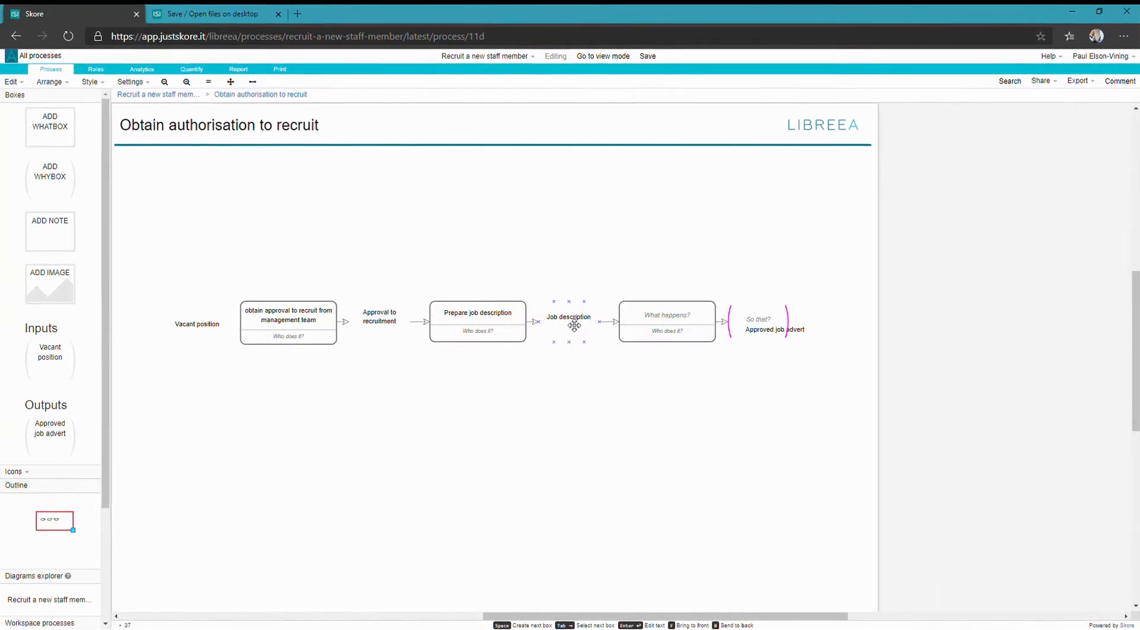
pyautogui.click(655, 328)
pyautogui.click(655, 328)
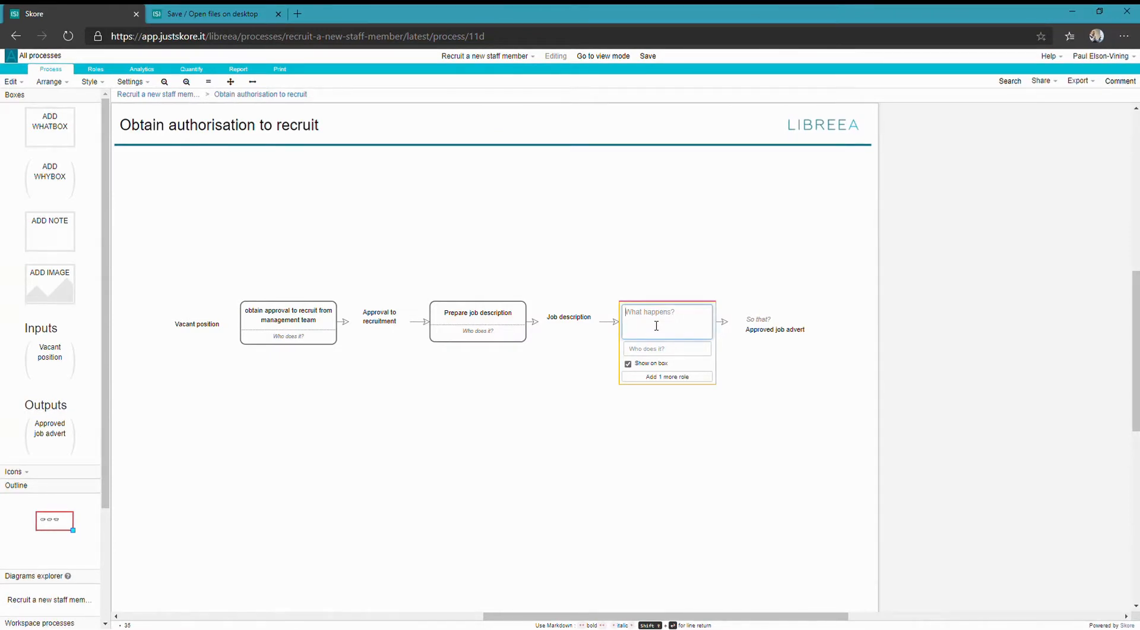
pyautogui.write('Obtain approval')
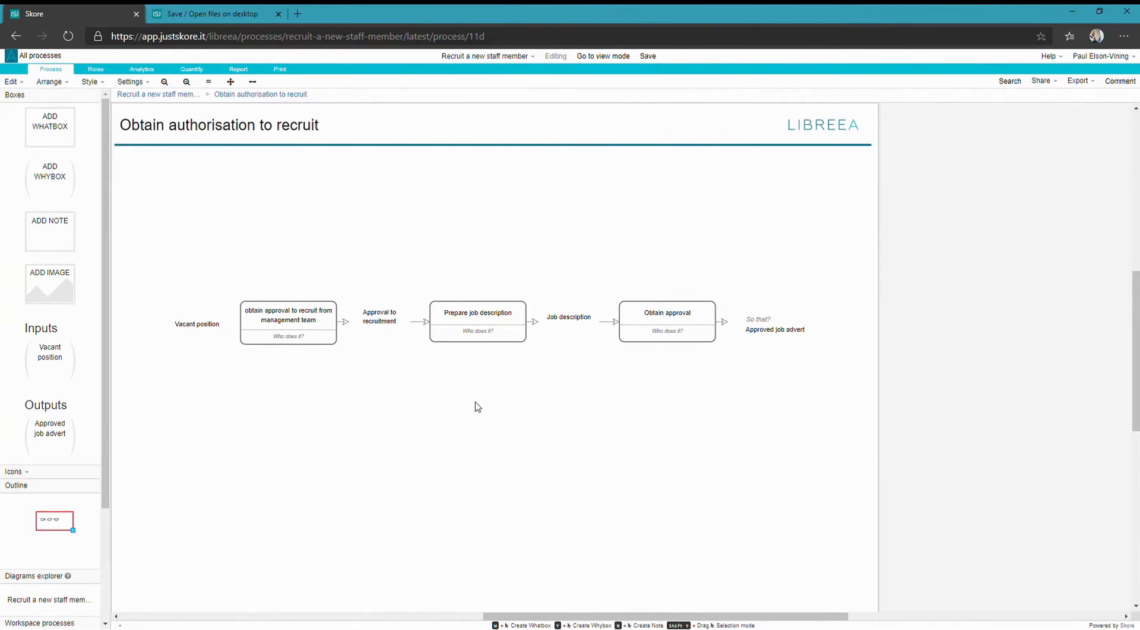
# Assign the role "Functional Manager" to the "obtain approval to recruit from management team" whatbox
pyautogui.click(276, 340)
pyautogui.click(279, 333)
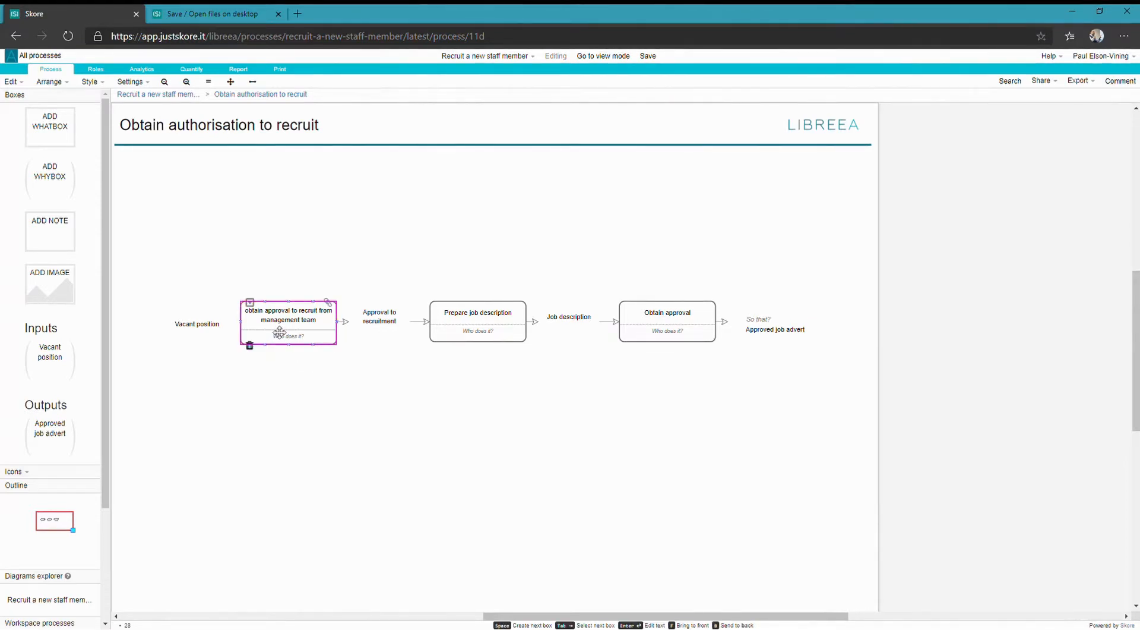
pyautogui.doubleClick(279, 333)
pyautogui.click(286, 353)
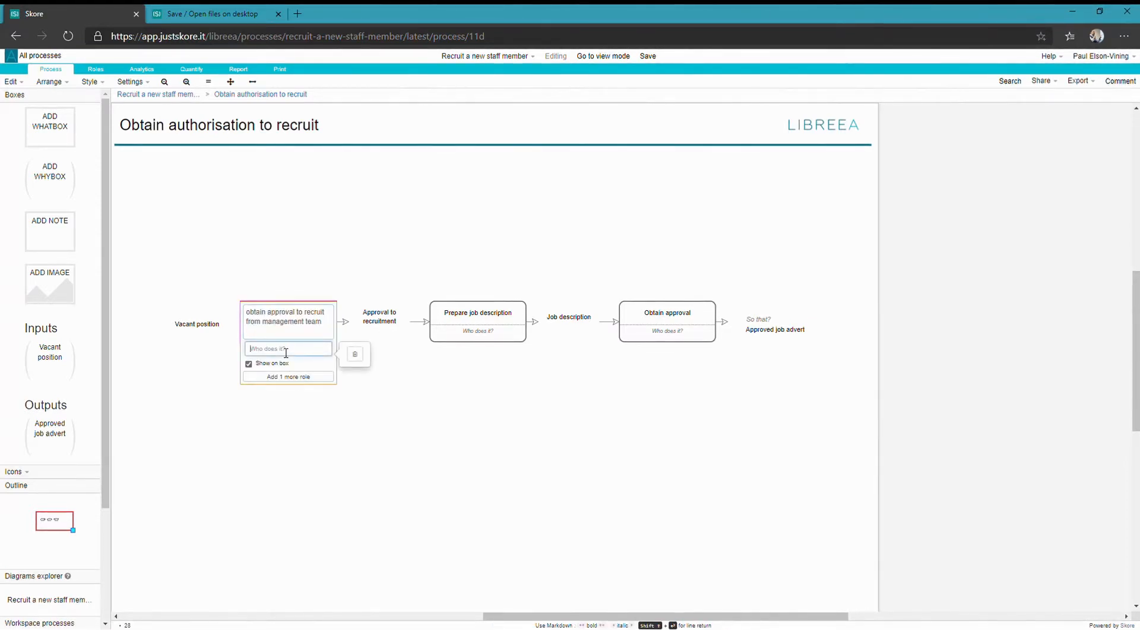
pyautogui.write('Functional Manager')
# Assign the role "Functional Assistant" to the "Prepare job description" whatbox
pyautogui.click(488, 324)
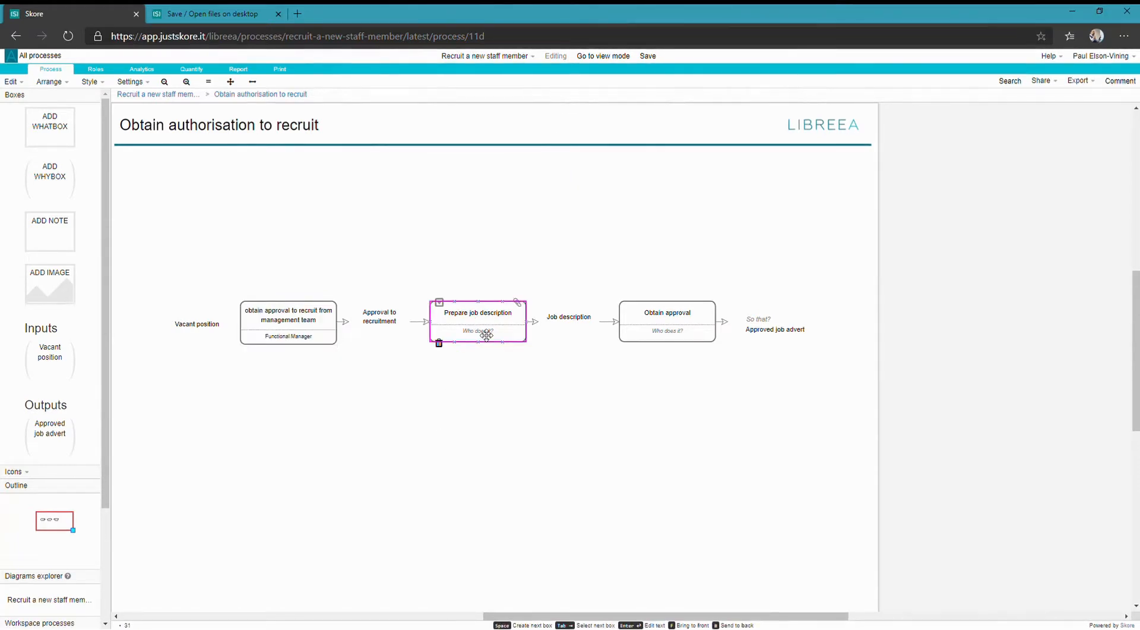
pyautogui.click(488, 324)
pyautogui.click(484, 354)
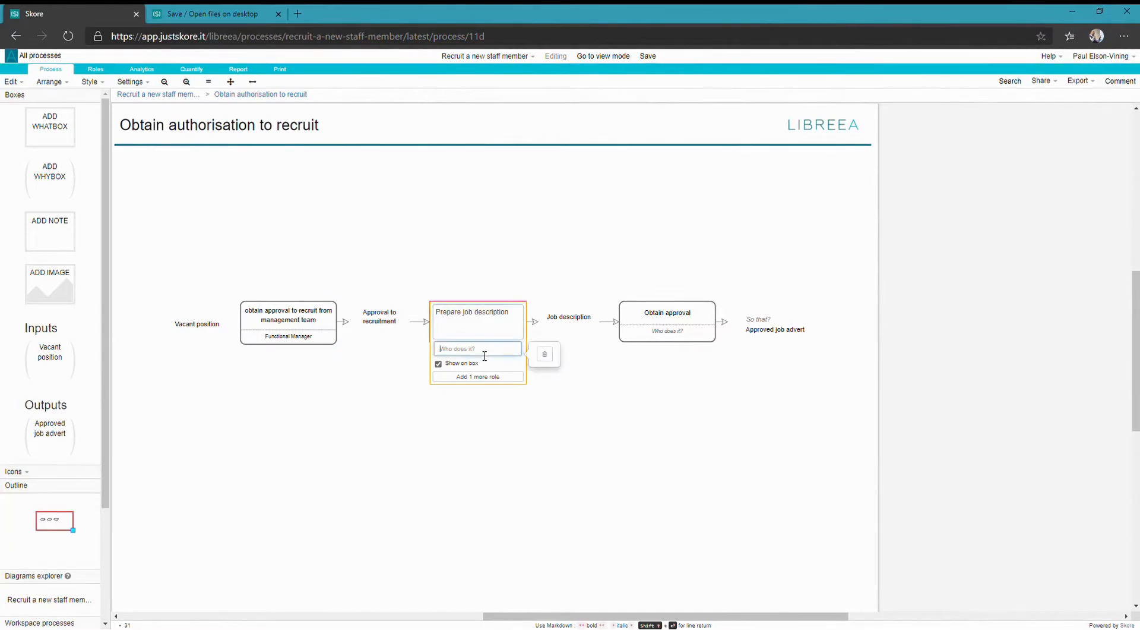
pyautogui.write('F')
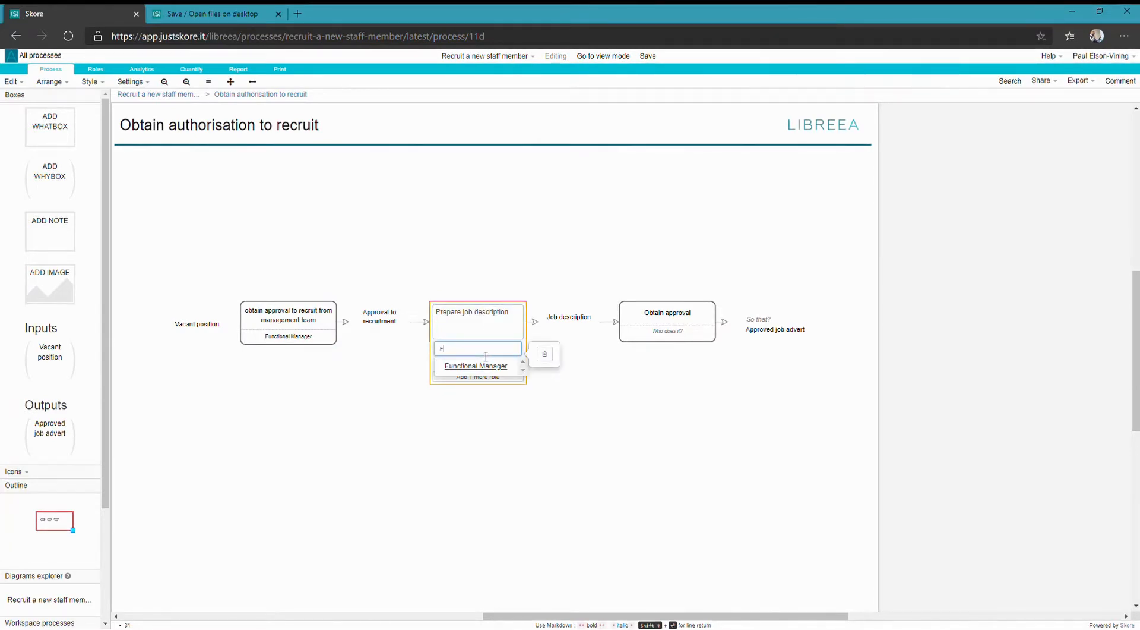
pyautogui.write('uctional S')
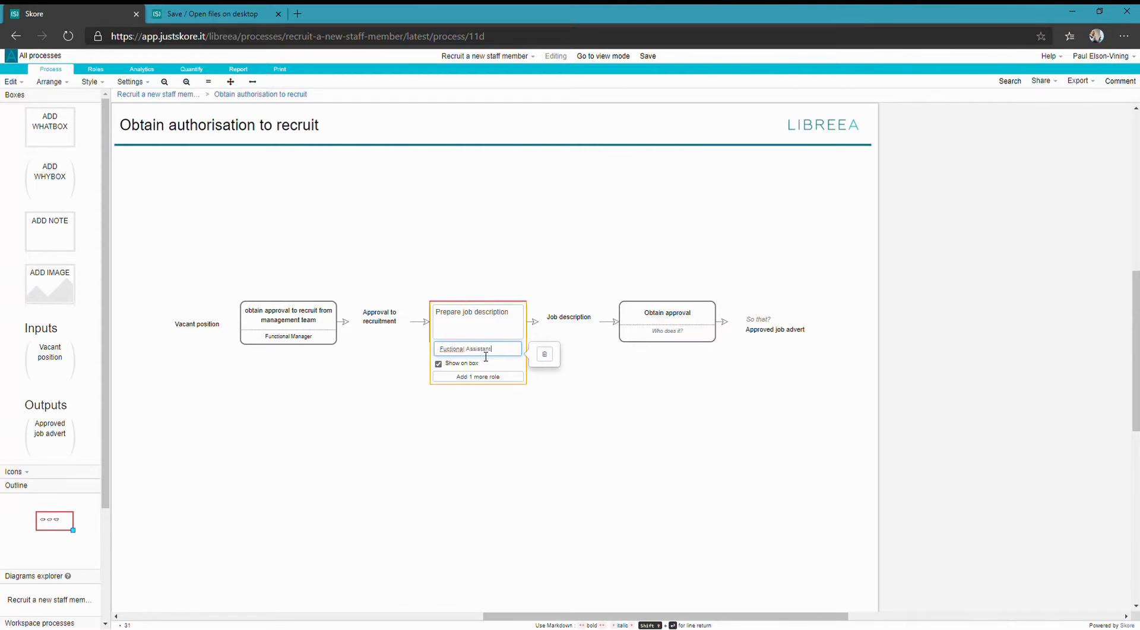
pyautogui.doubleClick(452, 354)
pyautogui.write('Functional')
pyautogui.click(541, 459)
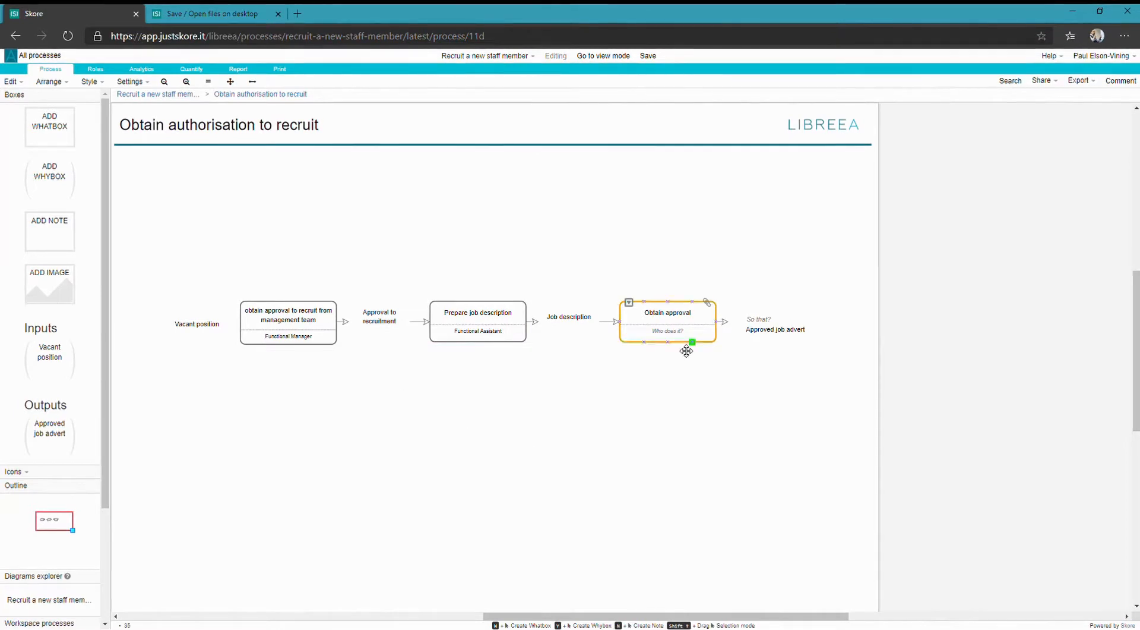
# Assign the existing role "Functional Manager" to the "Obtain approval" whatbox
pyautogui.click(670, 337)
pyautogui.click(670, 337)
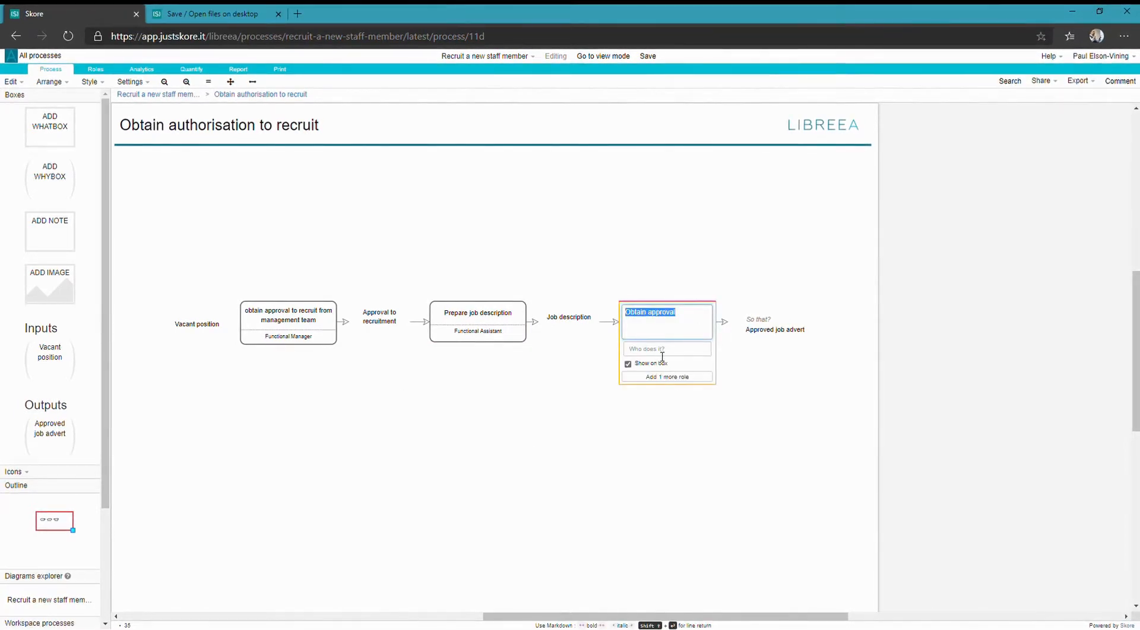
pyautogui.click(661, 351)
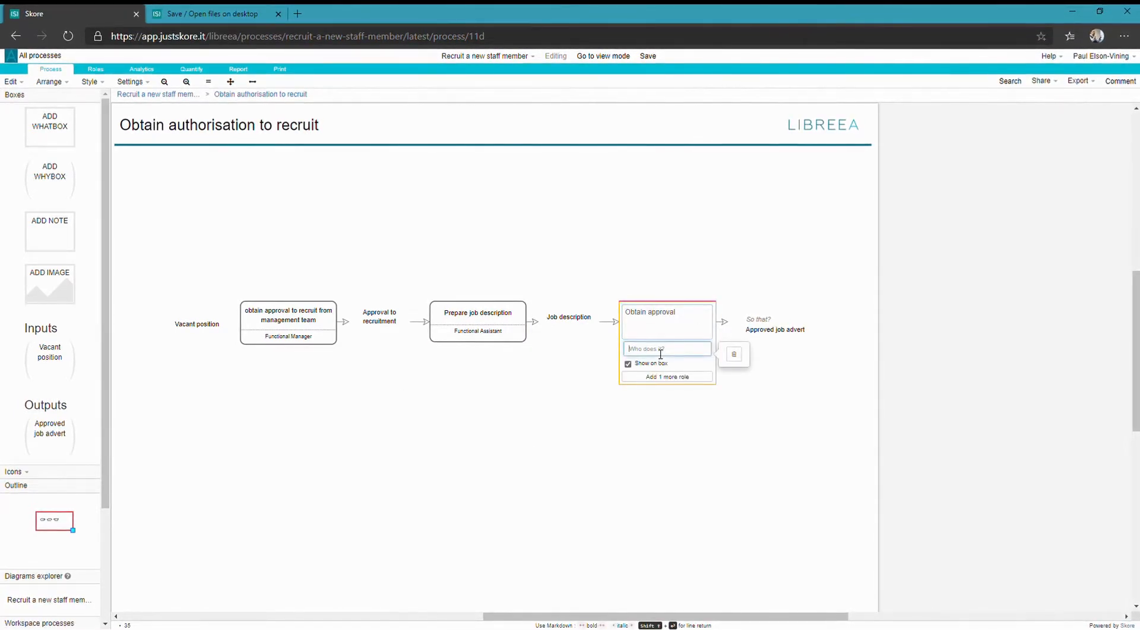
pyautogui.write('fu')
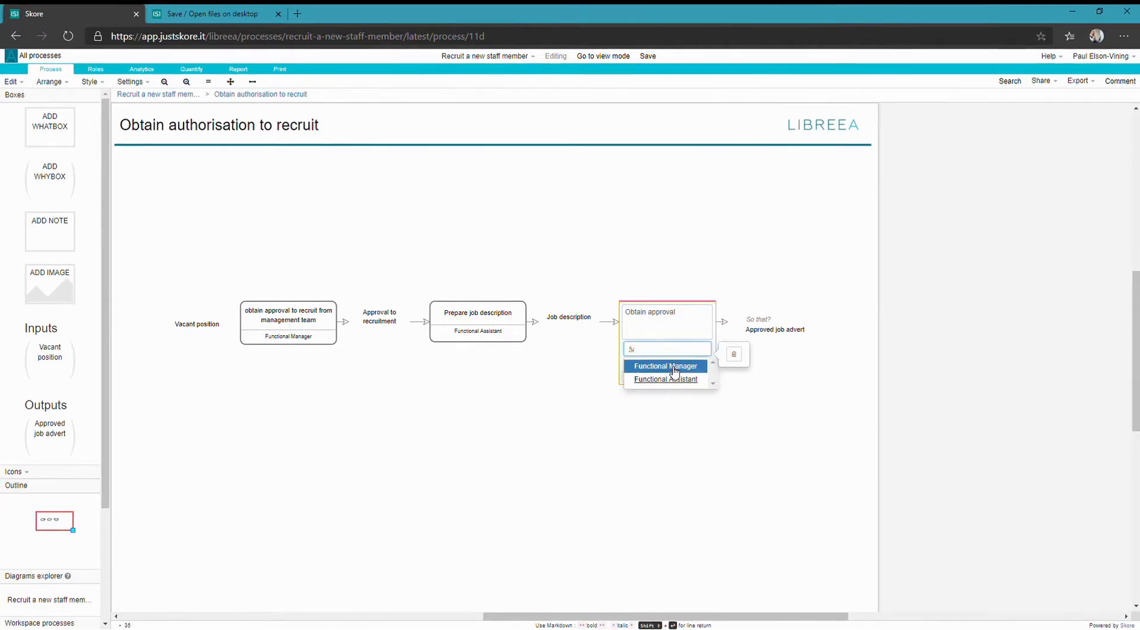
pyautogui.click(666, 365)
pyautogui.click(532, 440)
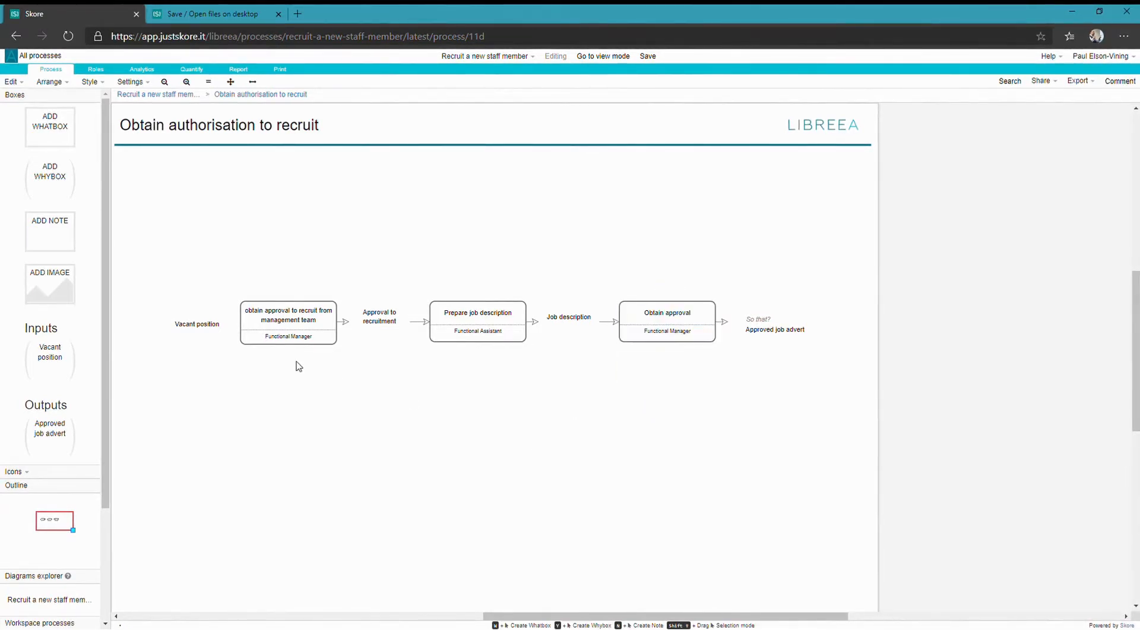
# Capitalise the first letter of the first whatbox's text so it reads "Obtain approval to recruit from management team"
pyautogui.click(291, 326)
pyautogui.doubleClick(292, 326)
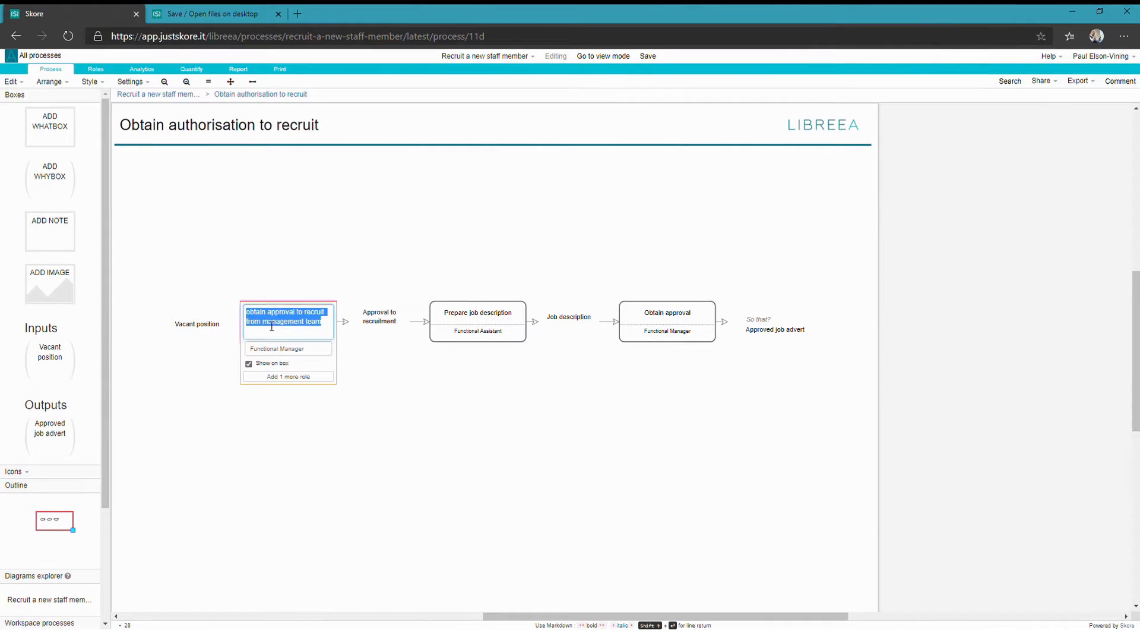
pyautogui.press('Left')
pyautogui.press('Delete')
pyautogui.write('O')
pyautogui.click(339, 421)
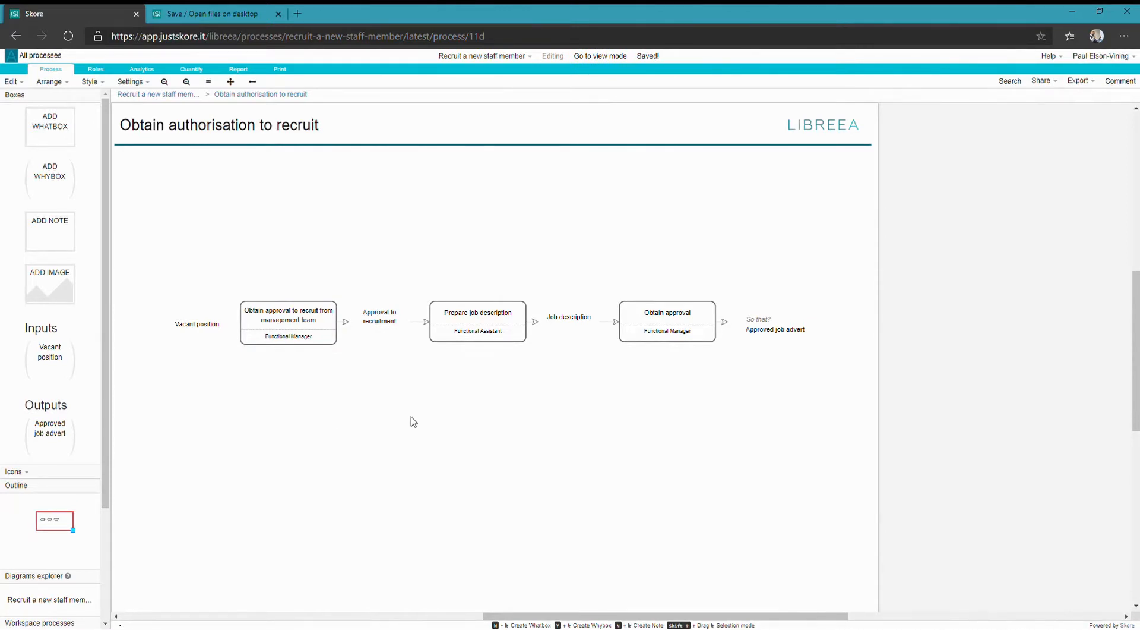
pyautogui.click(331, 312)
pyautogui.click(328, 302)
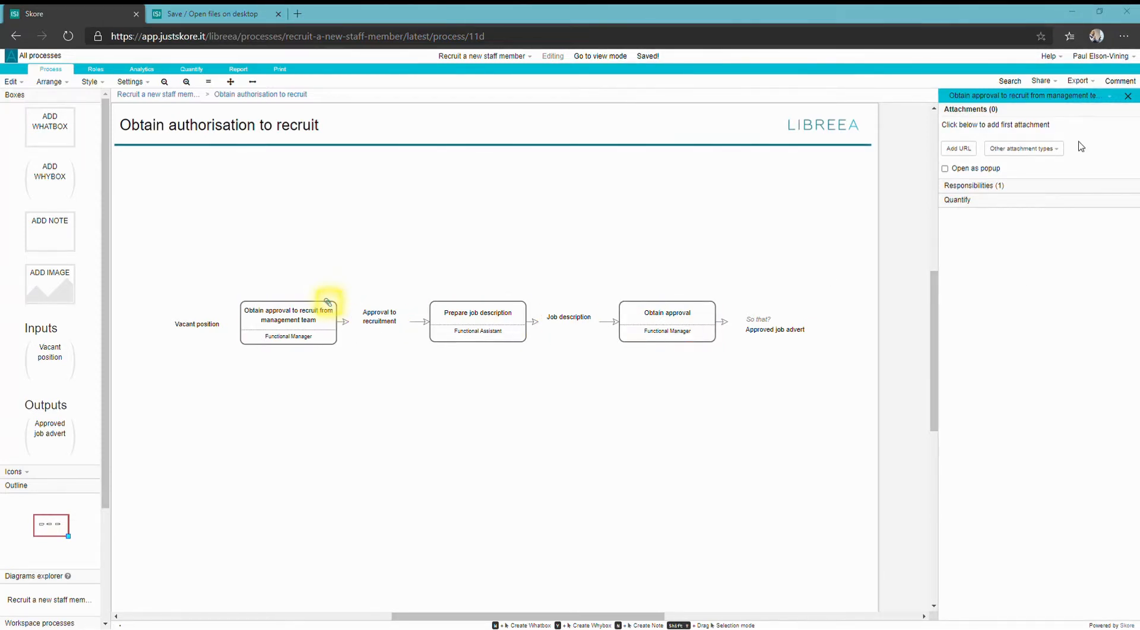
pyautogui.click(958, 149)
pyautogui.click(982, 185)
pyautogui.hotkey('ctrl', 'v')
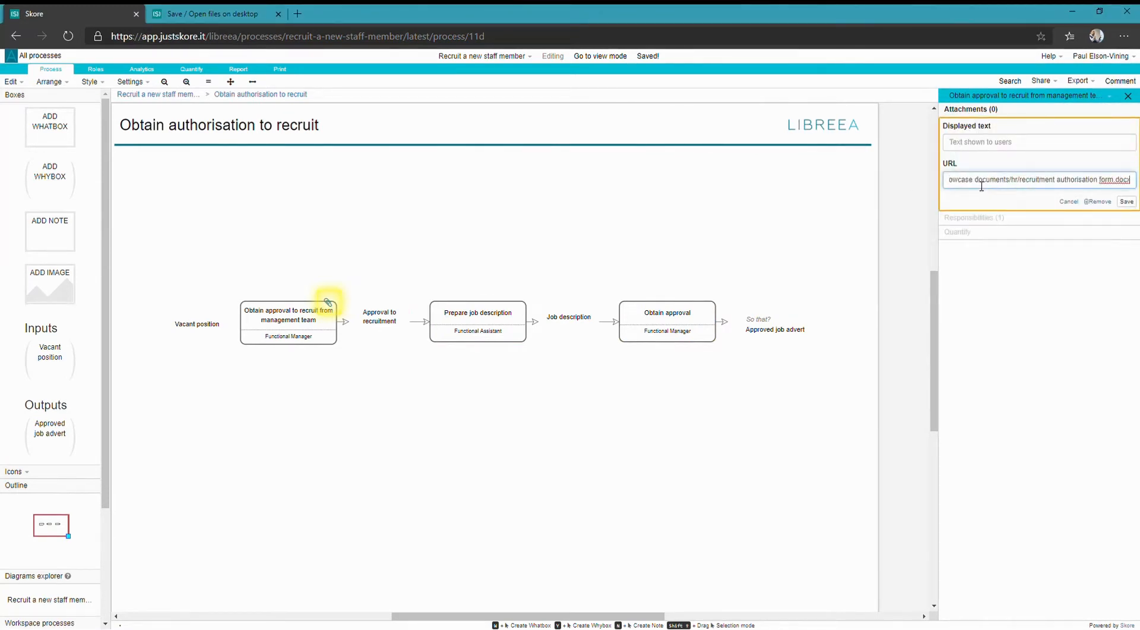
pyautogui.click(974, 144)
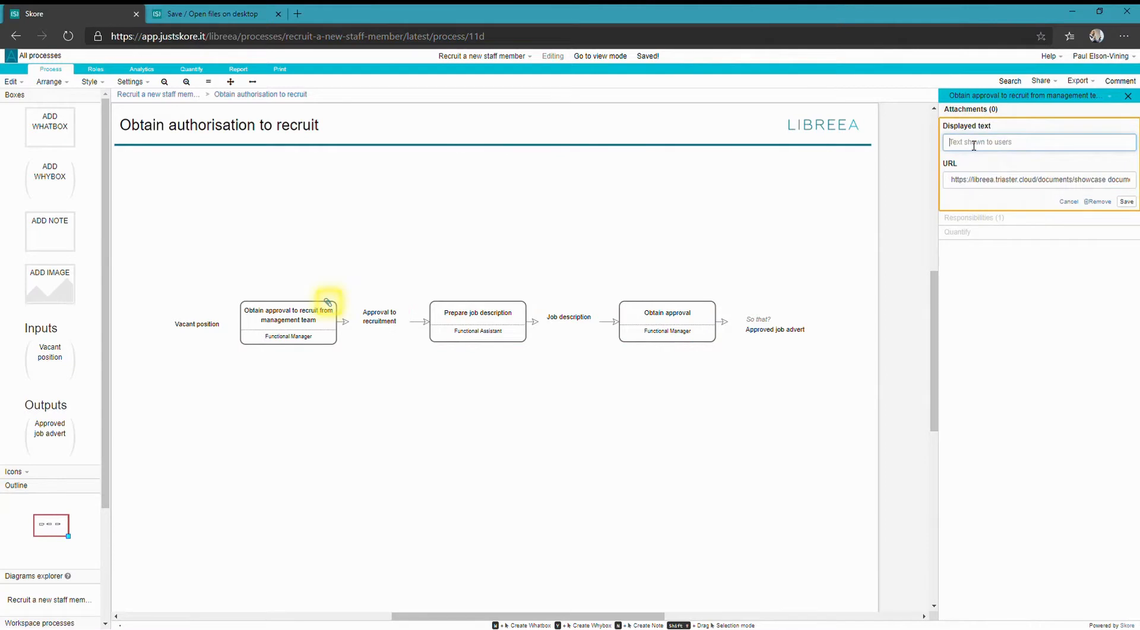
pyautogui.write('Authority to recruit form')
pyautogui.click(587, 487)
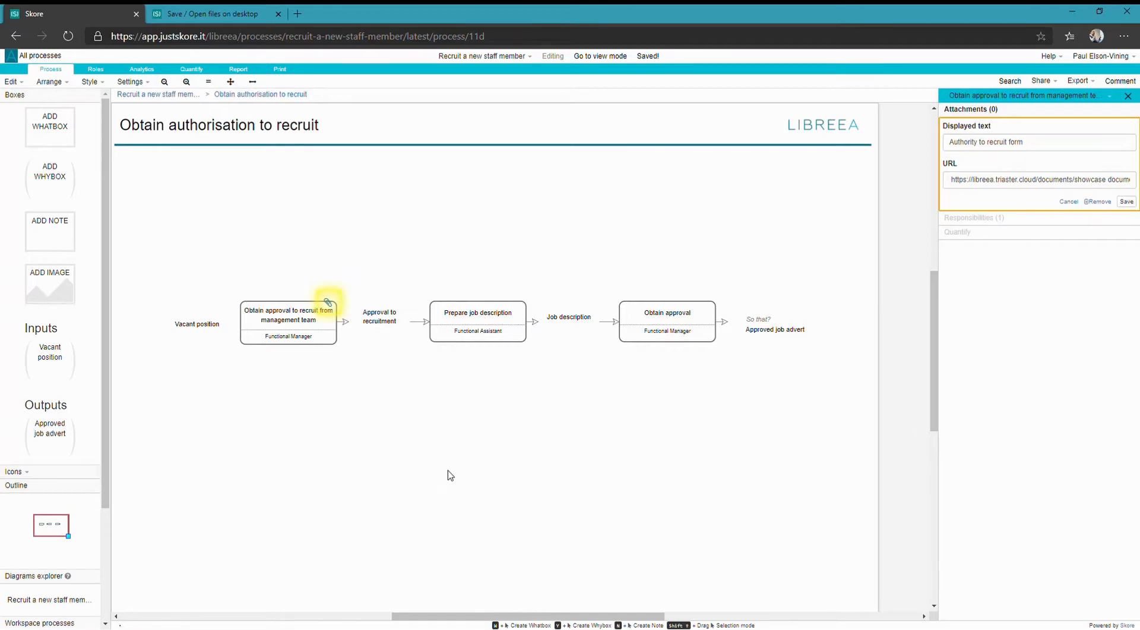
pyautogui.click(287, 331)
pyautogui.click(282, 205)
# Review the parent and detailed diagrams alongside the Role Manager, viewing the role descriptions for Line Manager and Recruitment Manager
pyautogui.click(141, 95)
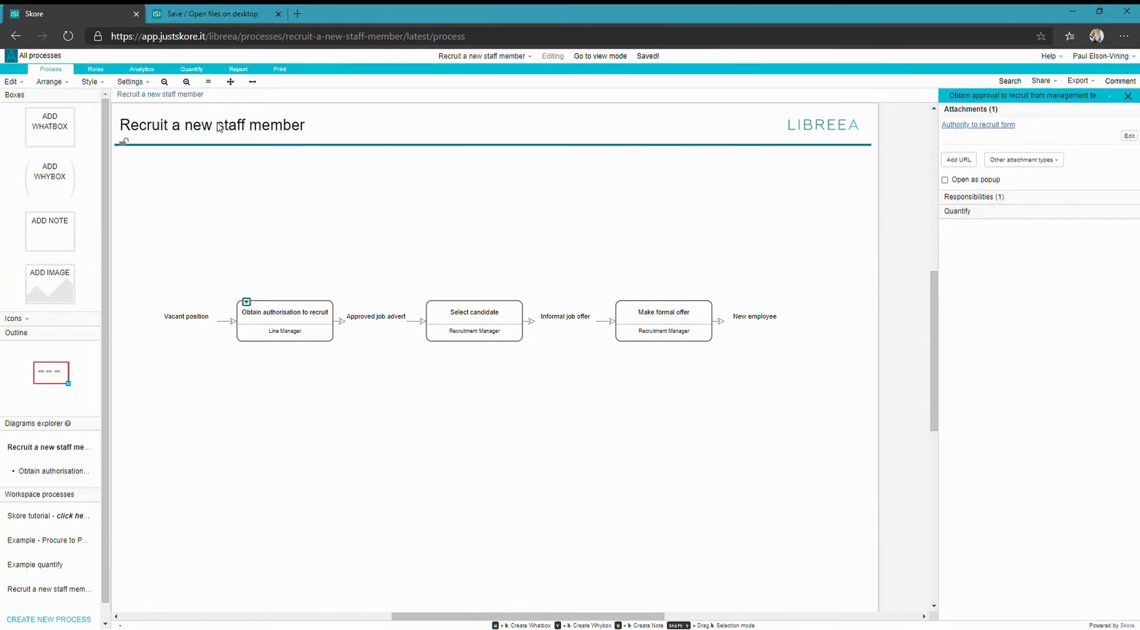
pyautogui.click(95, 70)
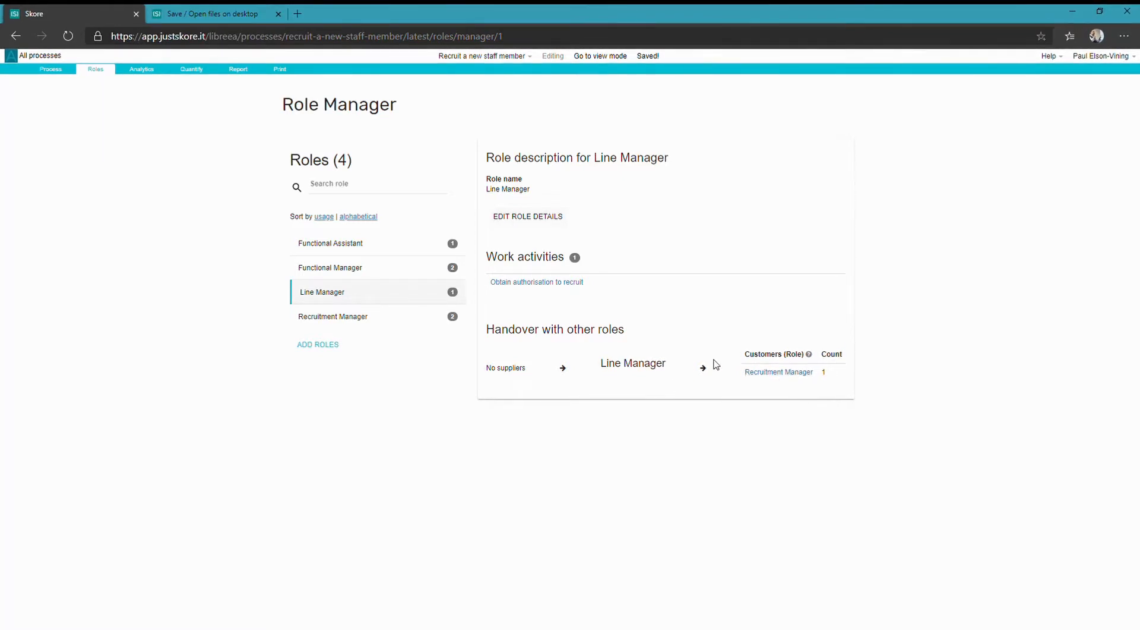
pyautogui.click(51, 72)
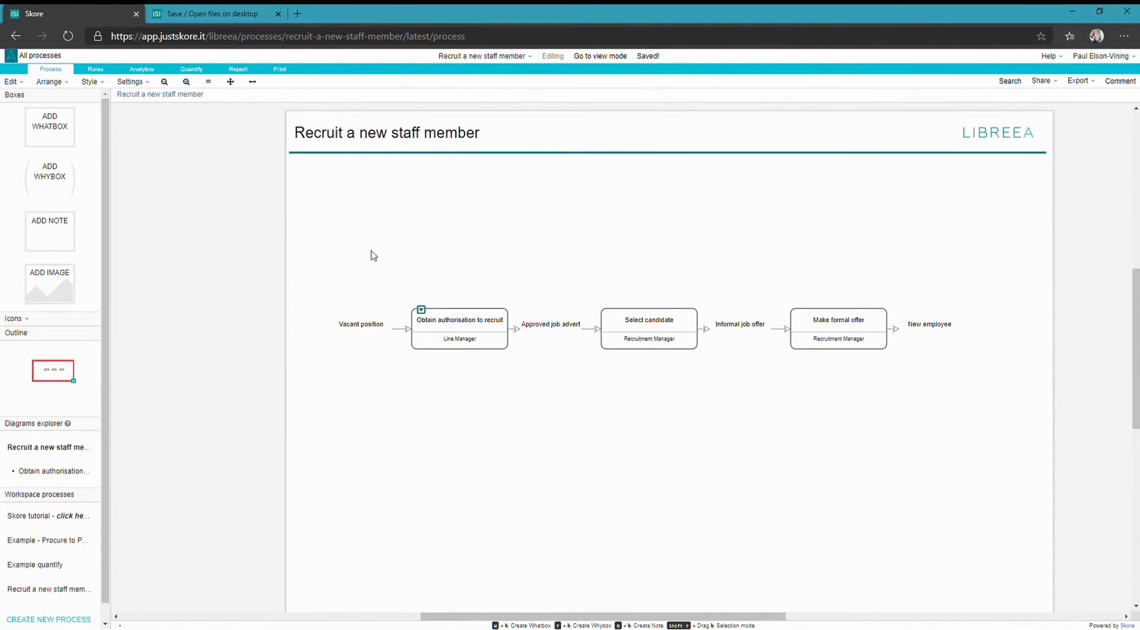
pyautogui.click(422, 309)
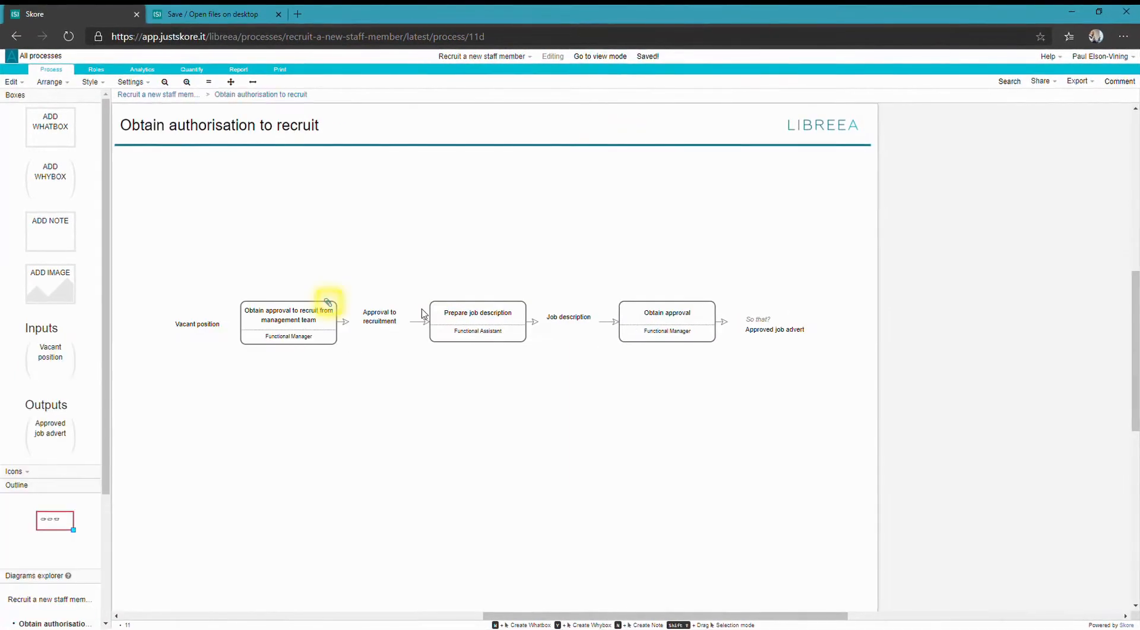
pyautogui.click(95, 71)
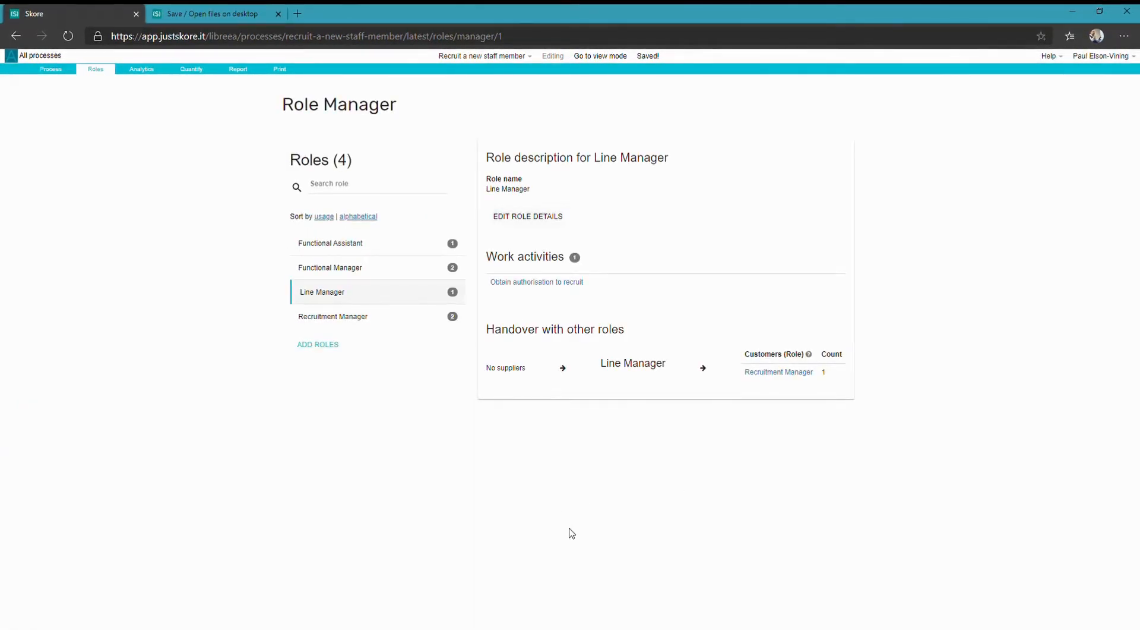
pyautogui.click(346, 325)
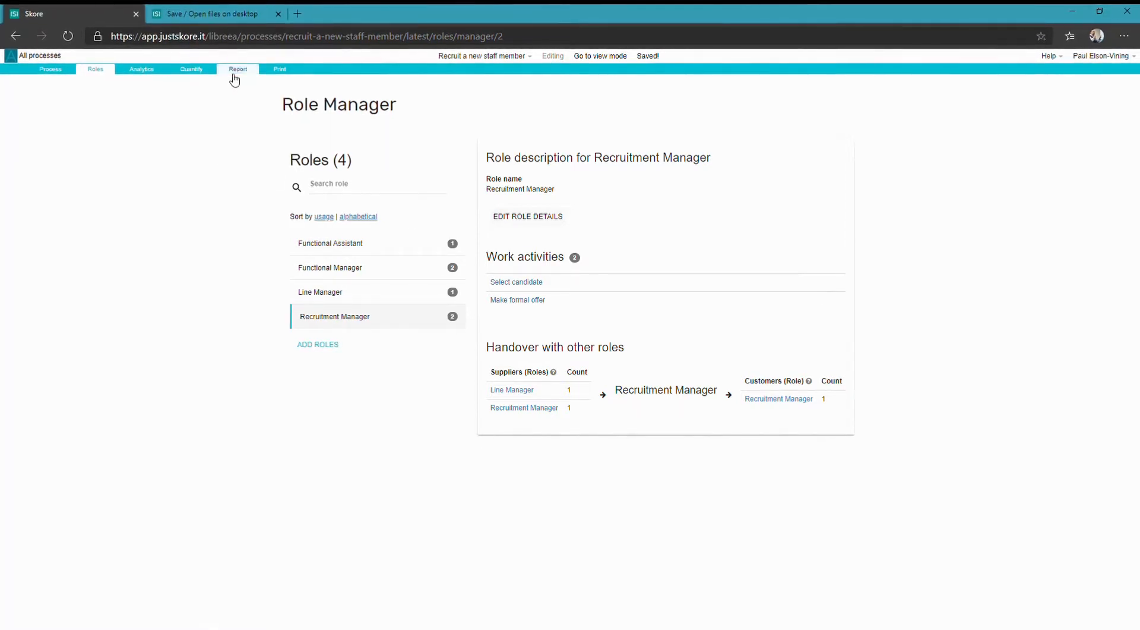
# Review the progress figures and assigned roles in the recruitment process's analytics
pyautogui.click(140, 74)
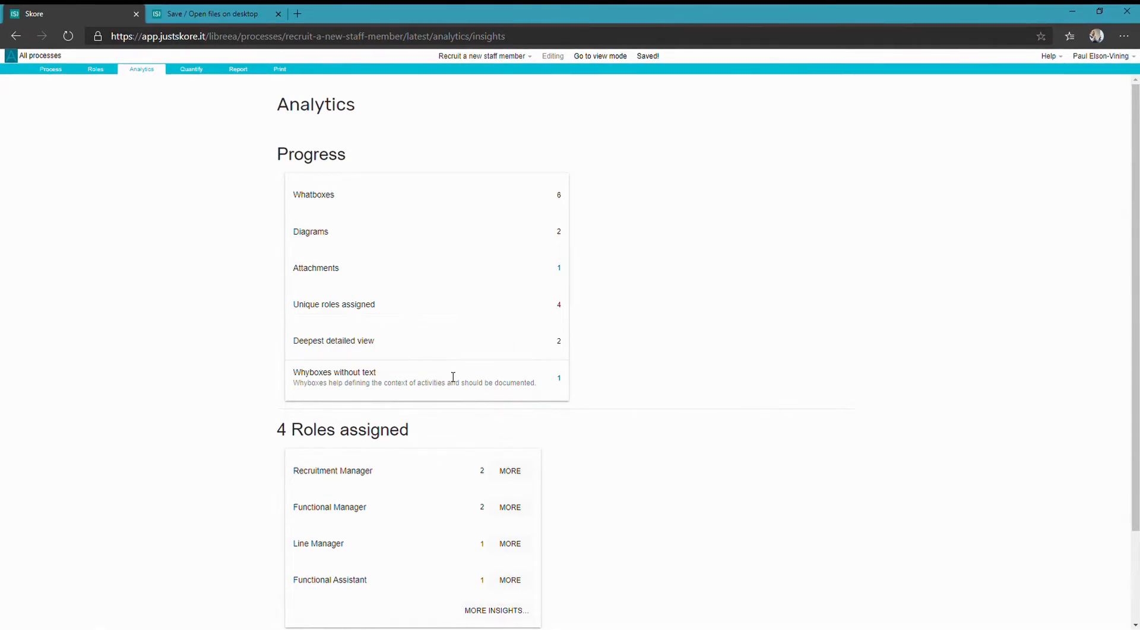
pyautogui.scroll(-2, 425, 484)
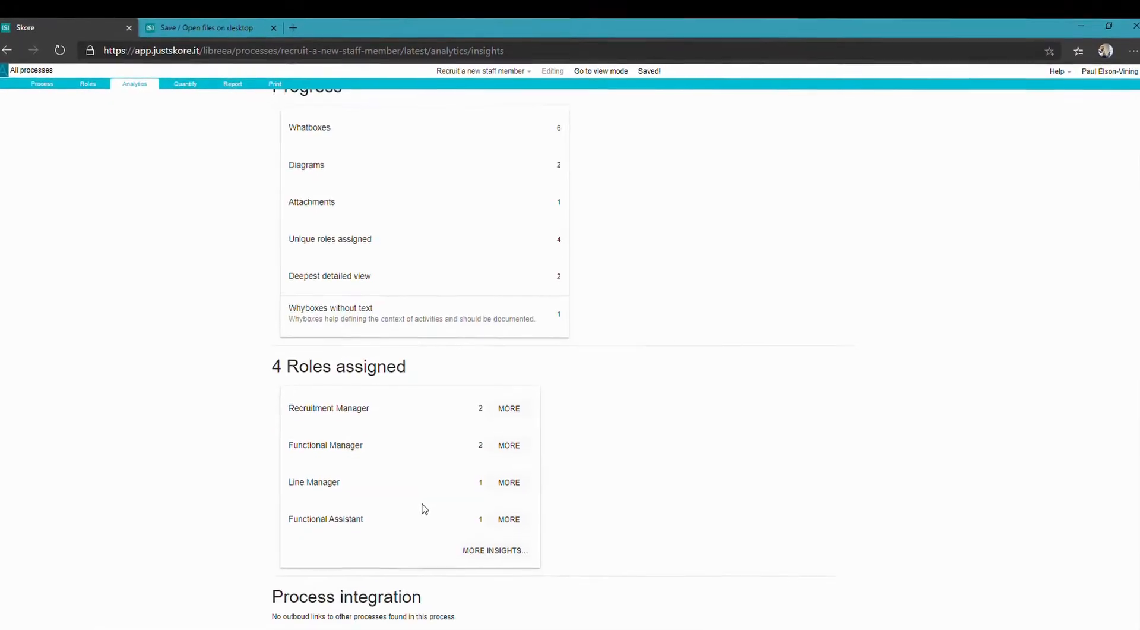
pyautogui.scroll(3, 435, 448)
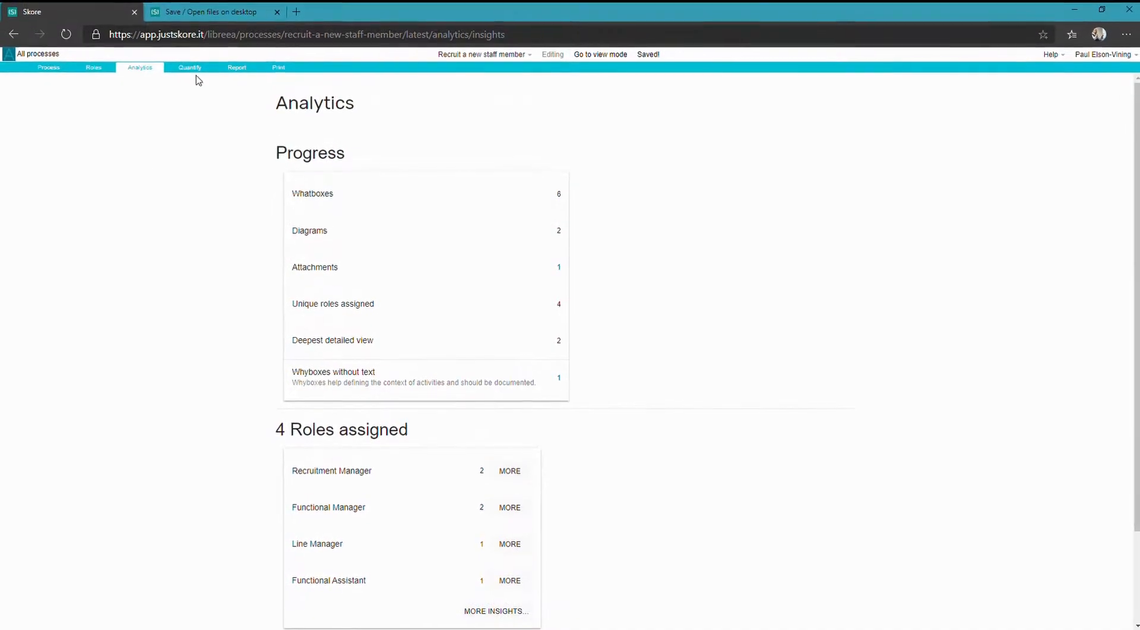
# View the recruitment process's work activities and attachments reports, and check its Quantify page
pyautogui.click(233, 68)
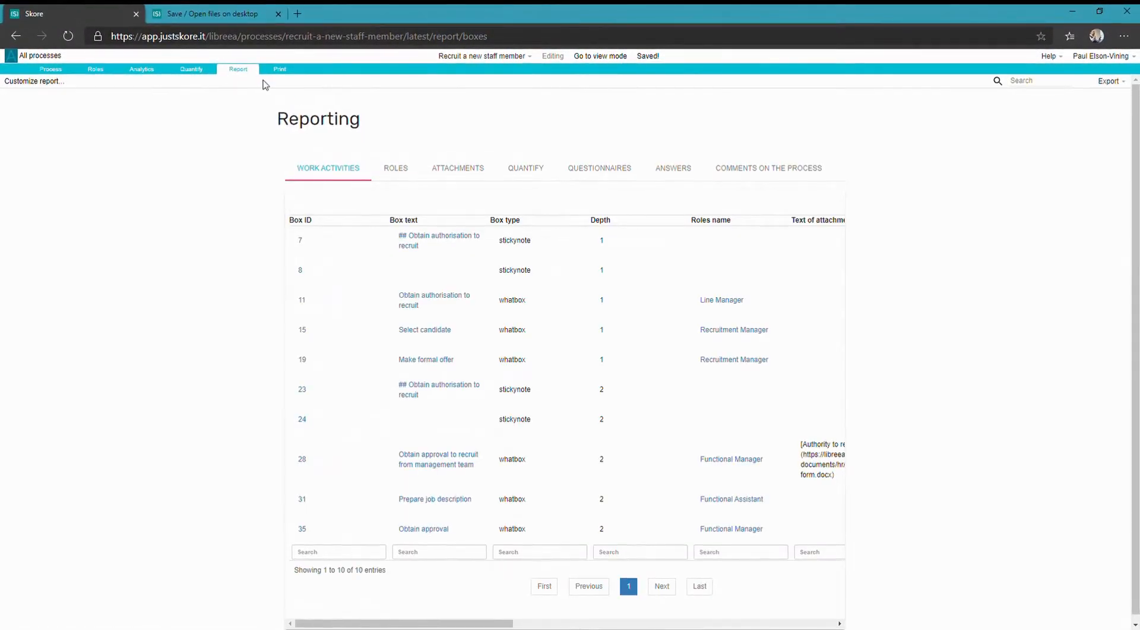
pyautogui.click(478, 171)
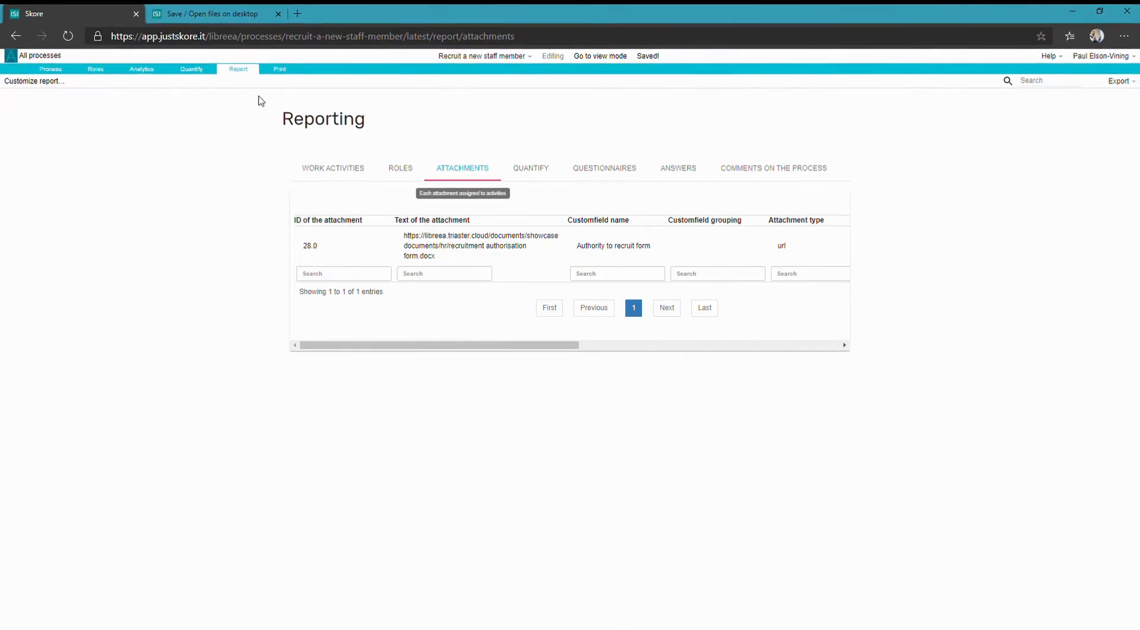
pyautogui.click(189, 69)
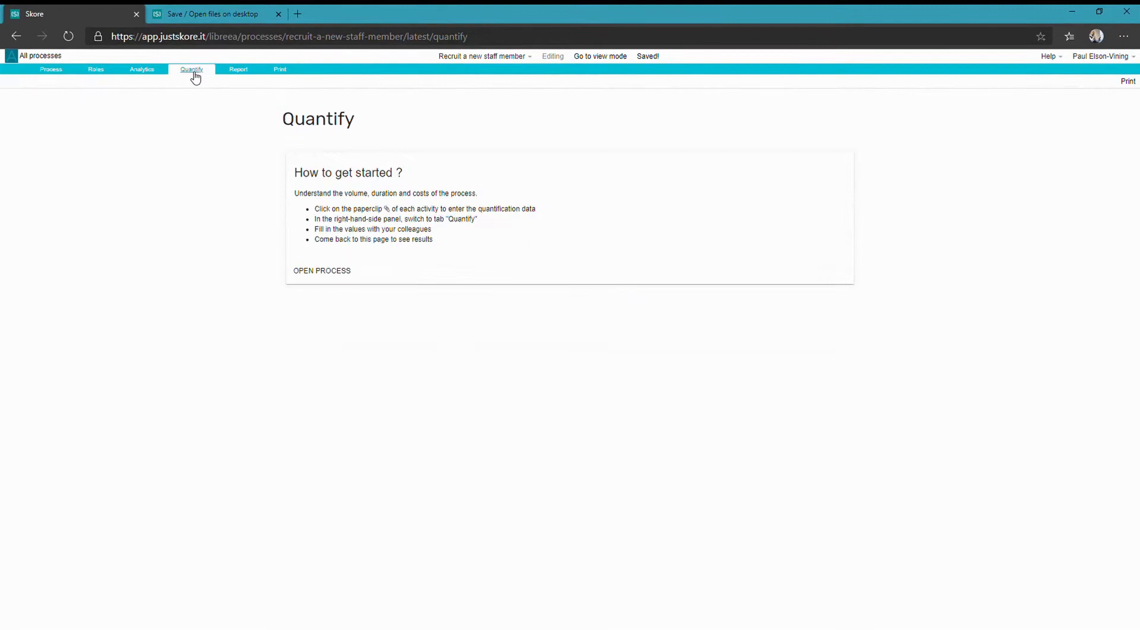
# Open the "Example quantify" process and examine its Quantify results for duration, costs, roles and activity details
pyautogui.click(36, 56)
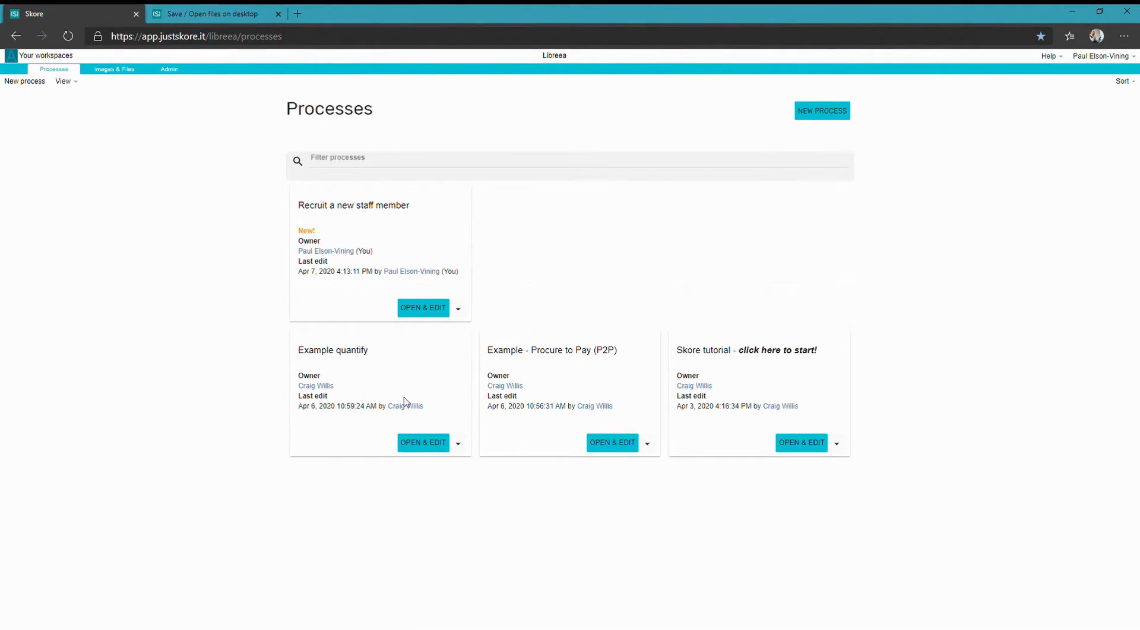
pyautogui.click(419, 449)
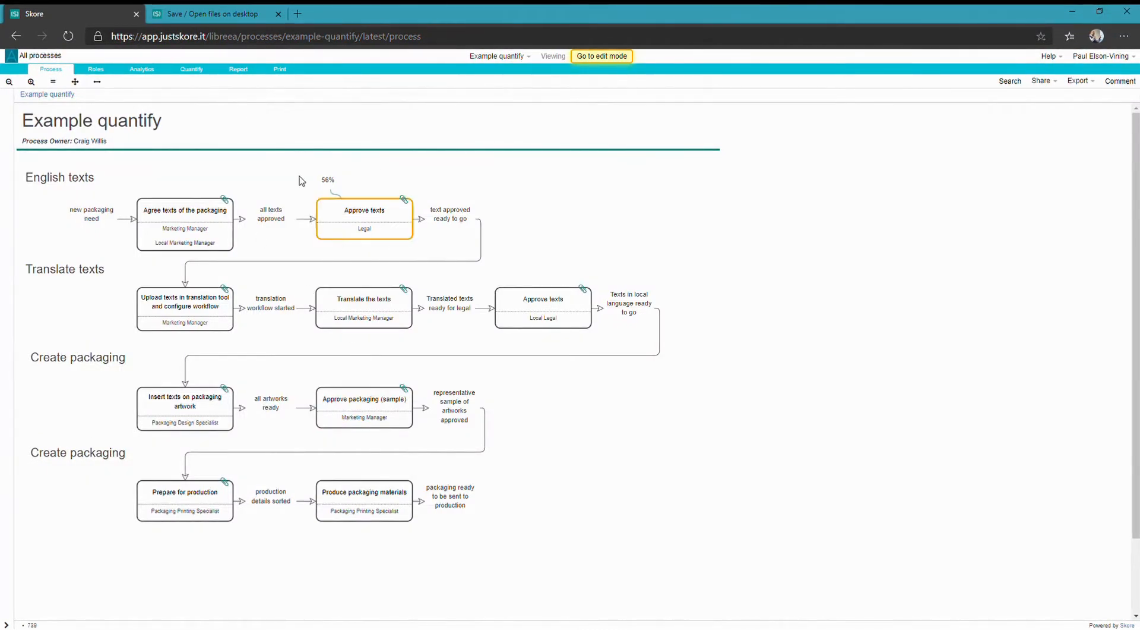
pyautogui.click(189, 70)
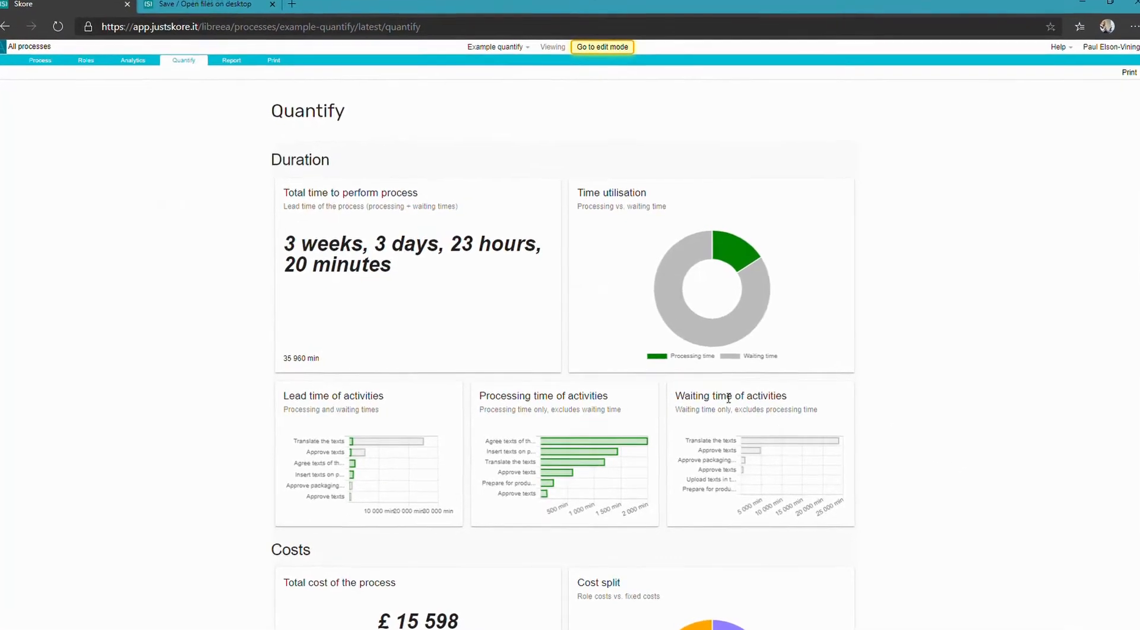
pyautogui.scroll(-1, 719, 379)
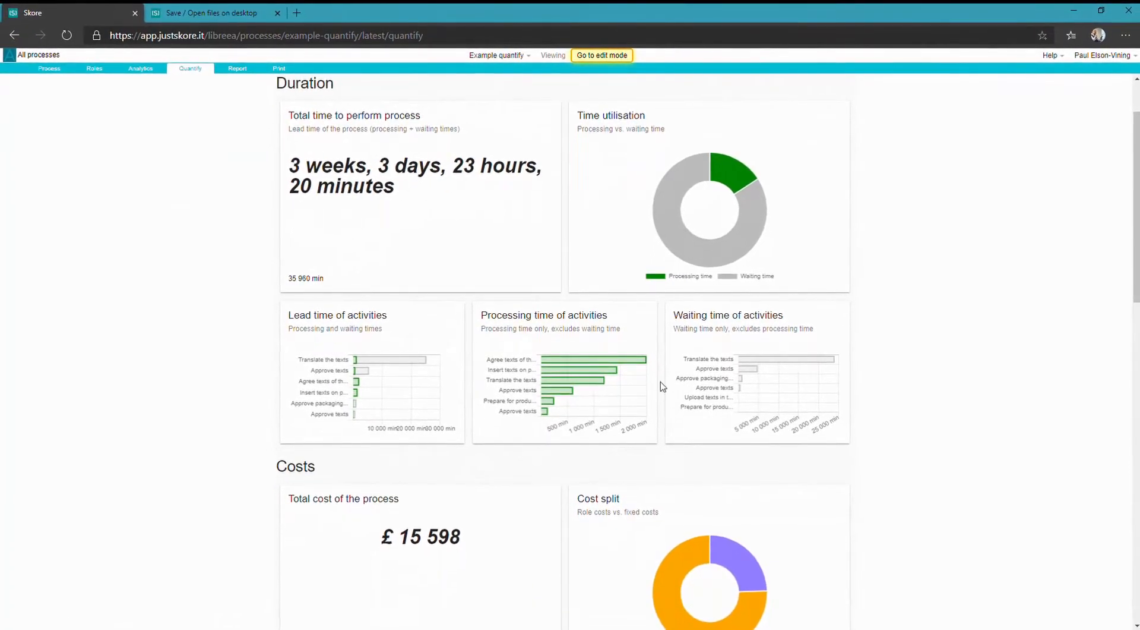
pyautogui.scroll(-3, 621, 516)
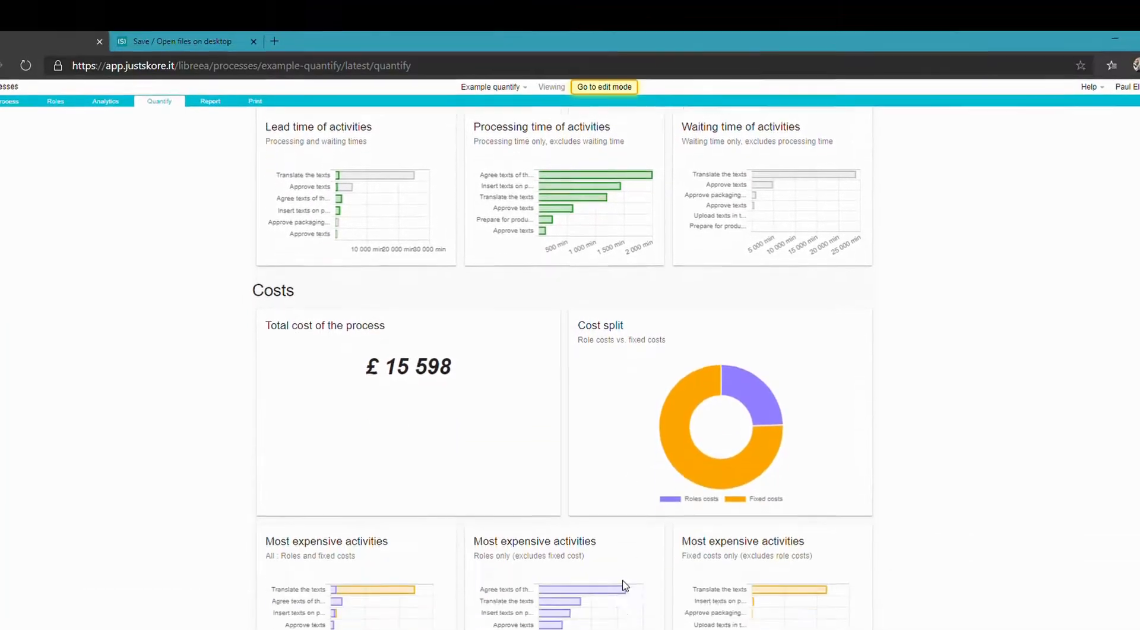
pyautogui.scroll(-5, 623, 585)
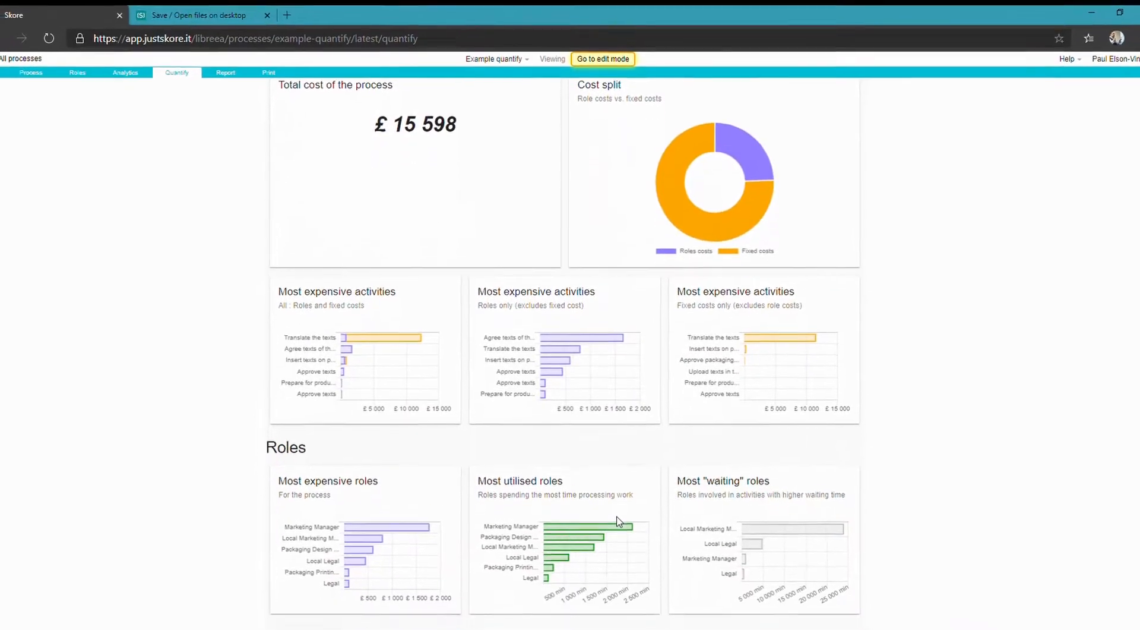
pyautogui.scroll(-3, 615, 543)
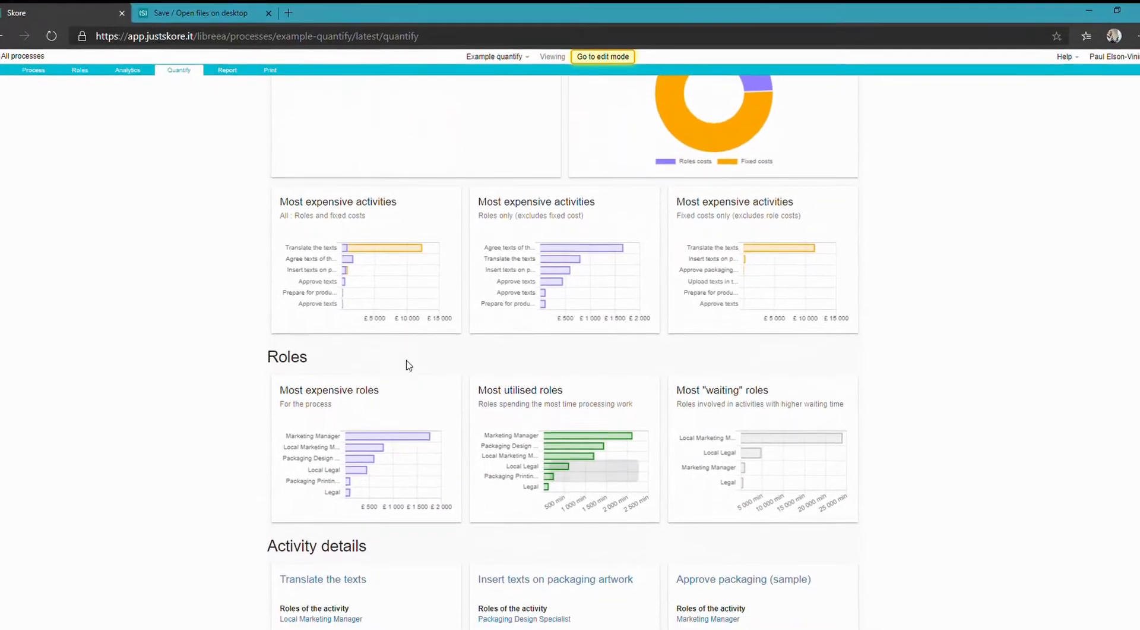
pyautogui.scroll(-5, 461, 324)
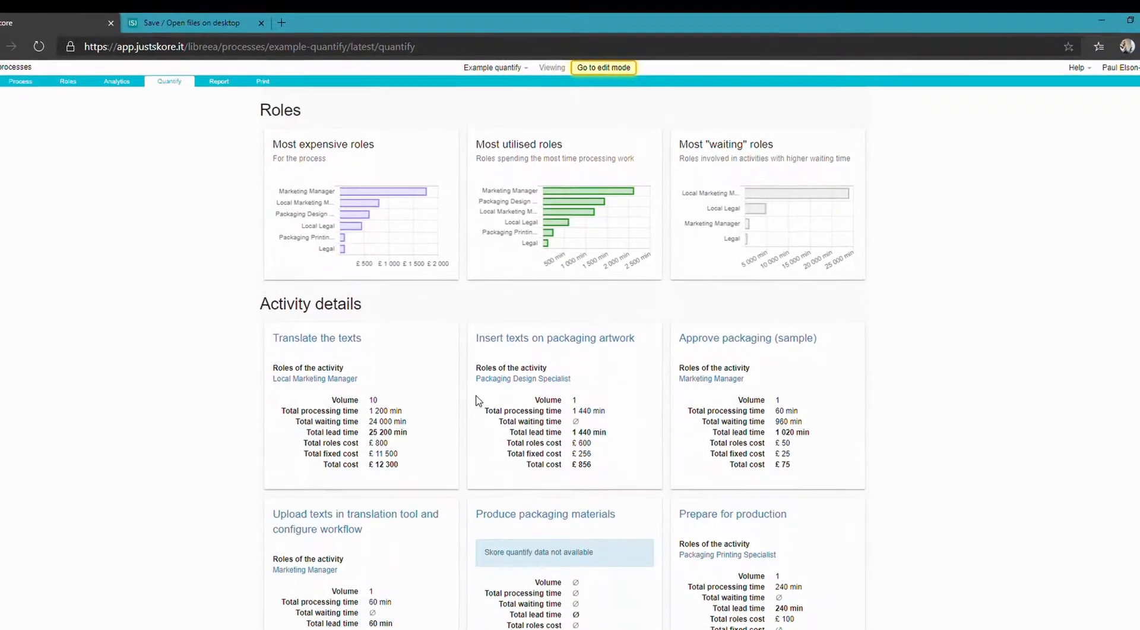
pyautogui.scroll(-3, 480, 366)
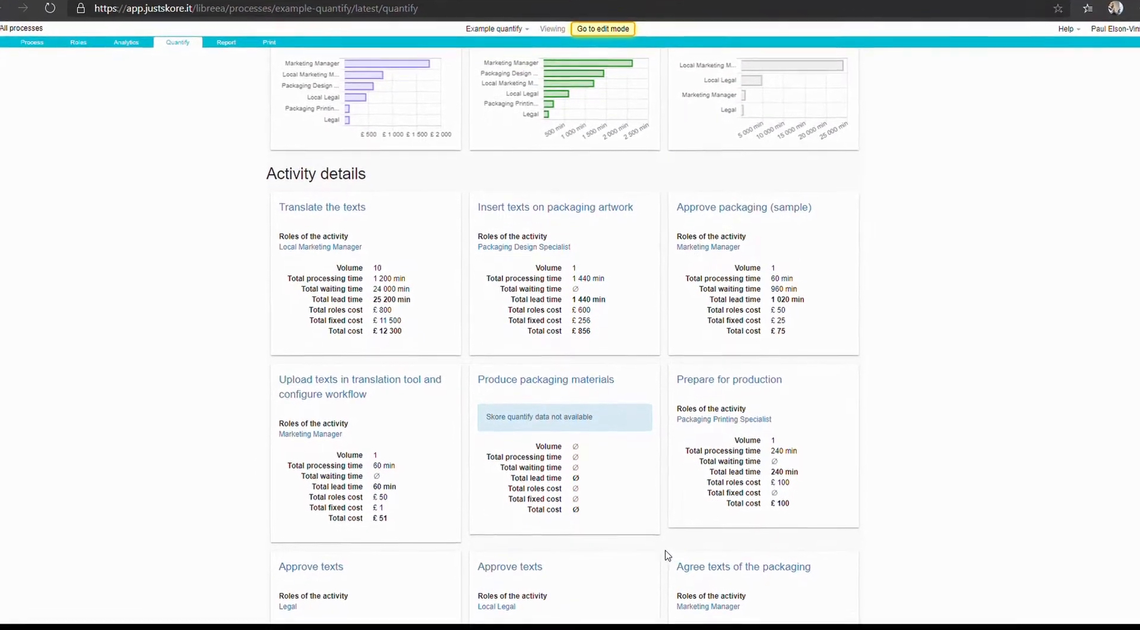
pyautogui.scroll(-3, 667, 571)
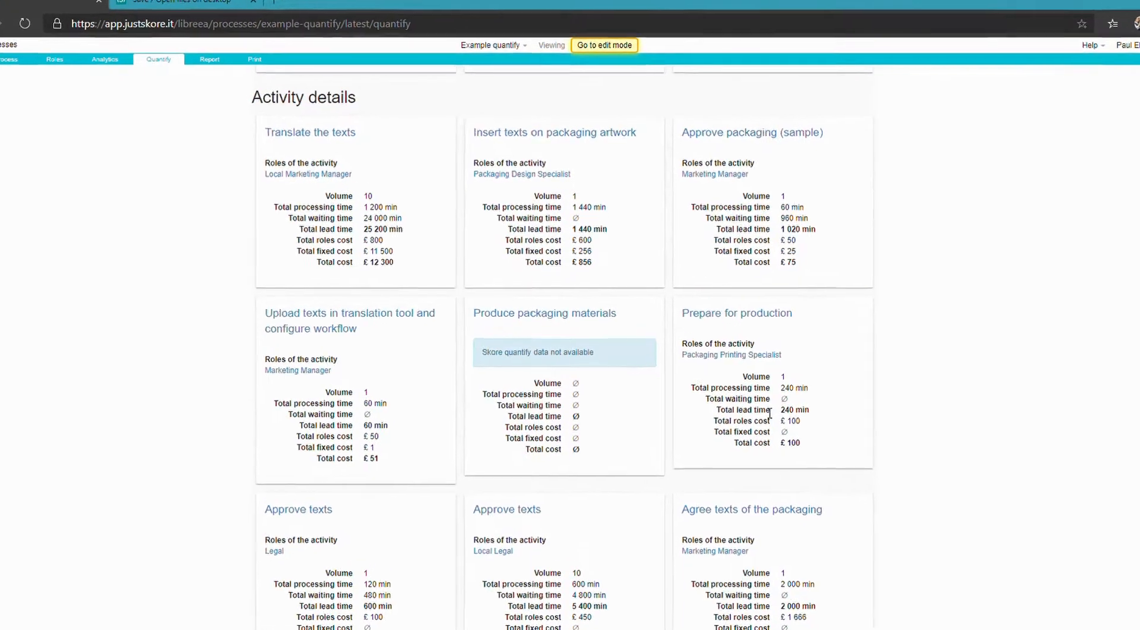
pyautogui.scroll(15, 770, 412)
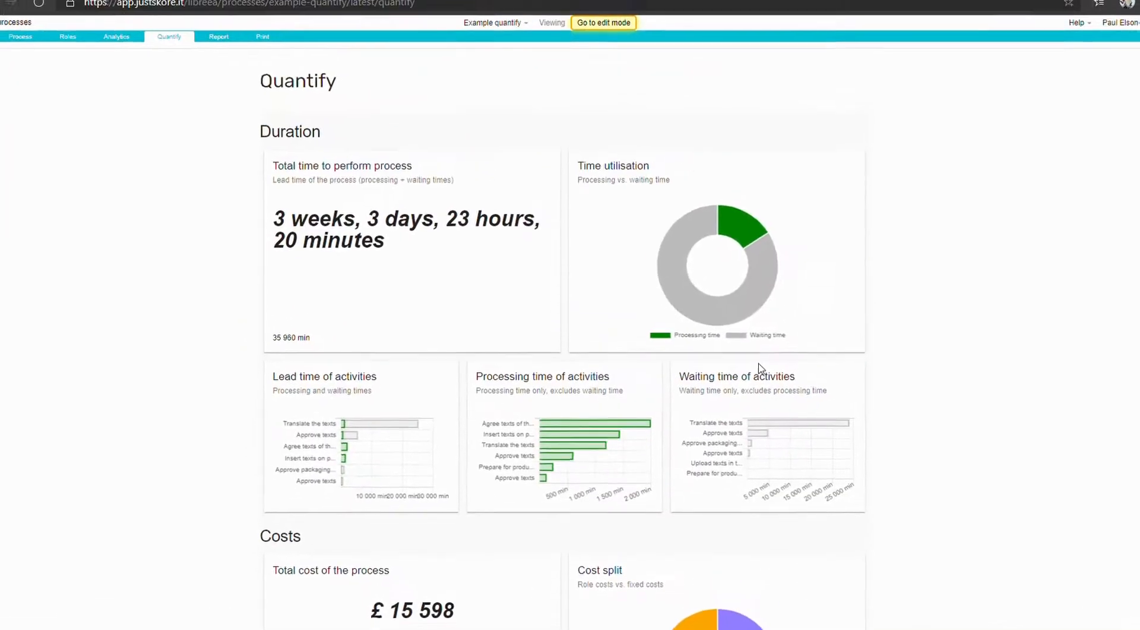